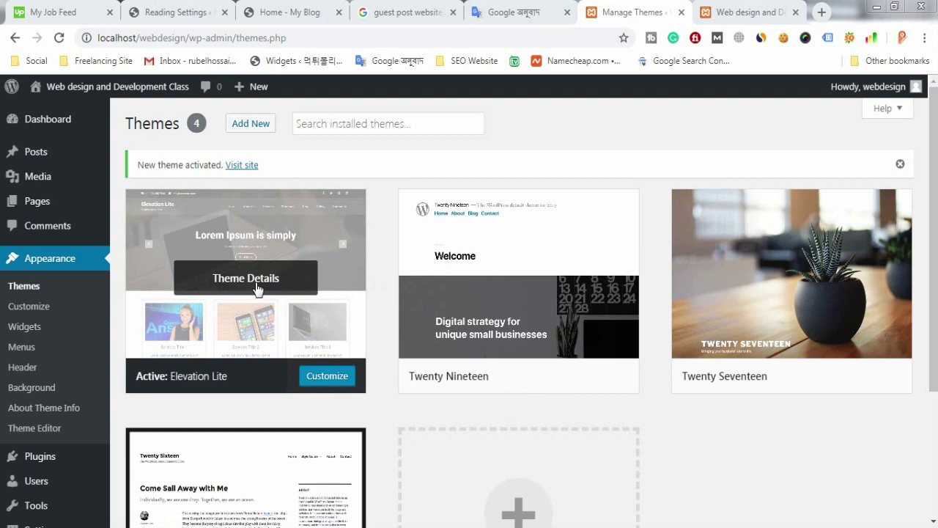
# Step: Show the Elevation Lite theme details and select its description text
pyautogui.click(255, 286)
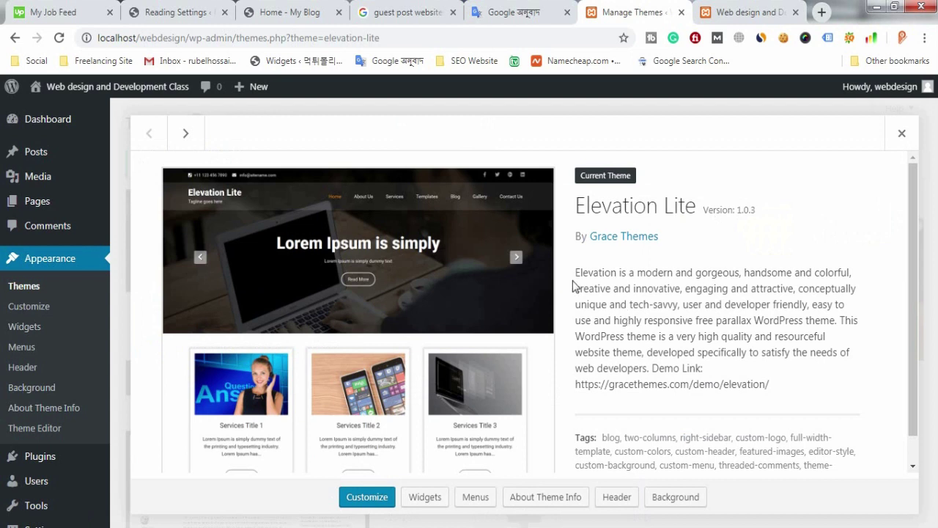
pyautogui.moveTo(575, 273); pyautogui.dragTo(743, 437)
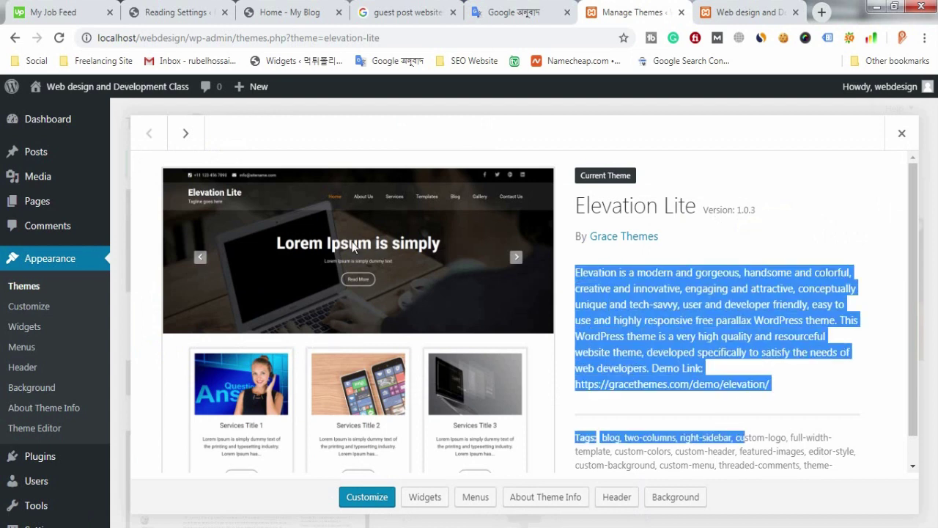
pyautogui.scroll(-1, 299, 246)
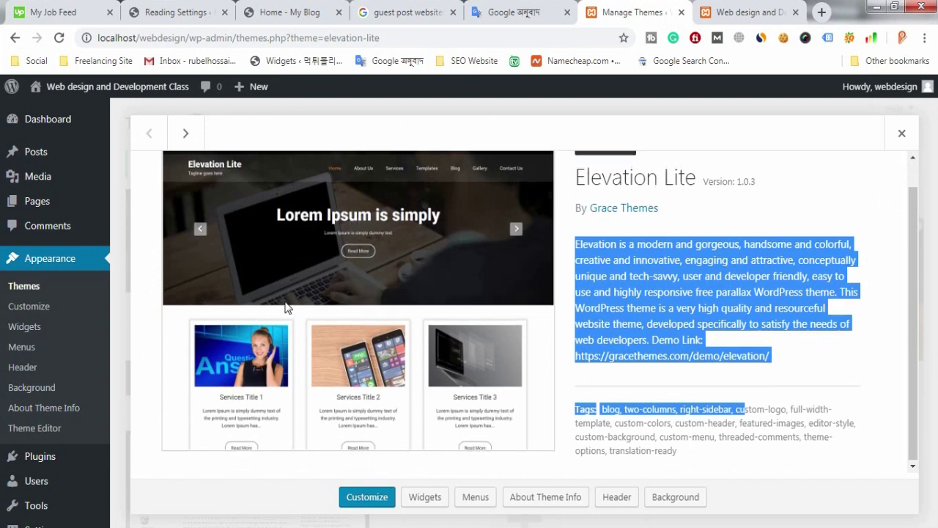
pyautogui.scroll(1, 320, 309)
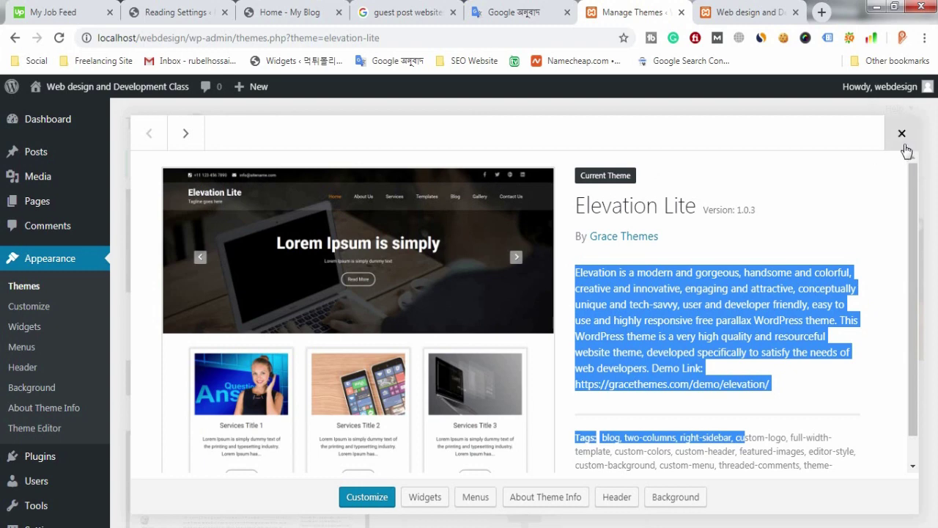
# Step: Check the live homepage, then close the Elevation Lite details on the Themes page
pyautogui.click(731, 9)
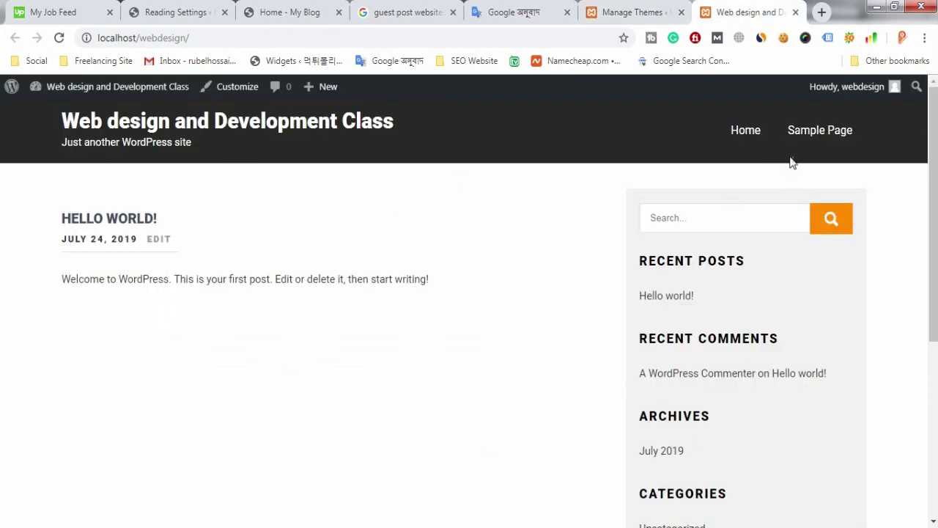
pyautogui.click(623, 12)
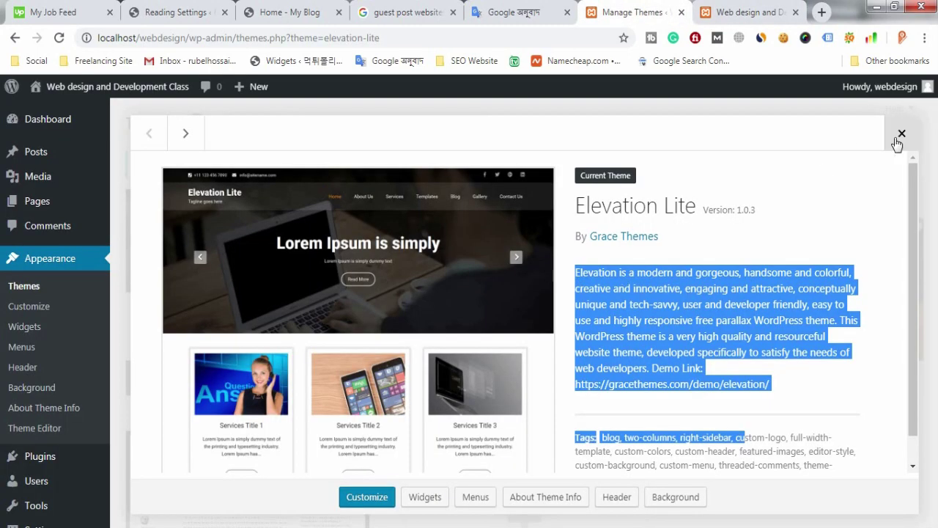
pyautogui.click(901, 130)
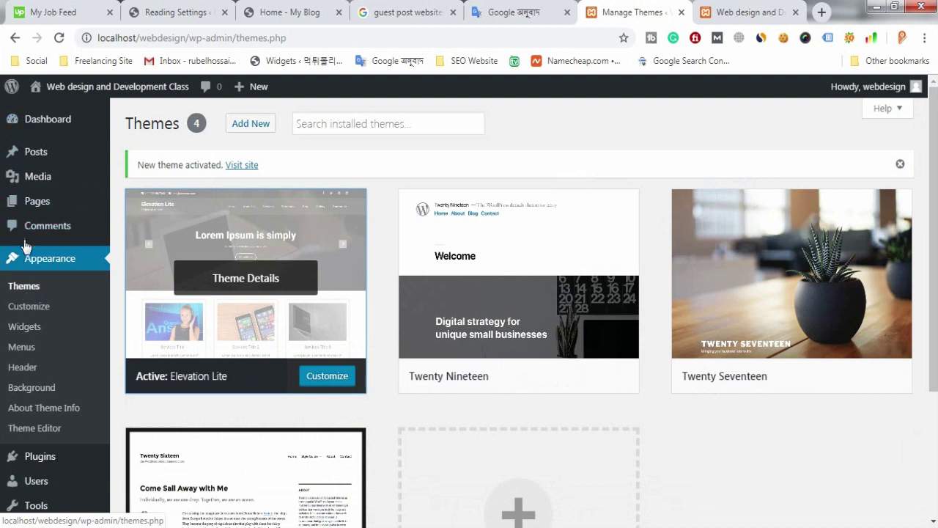
pyautogui.moveTo(48, 209)
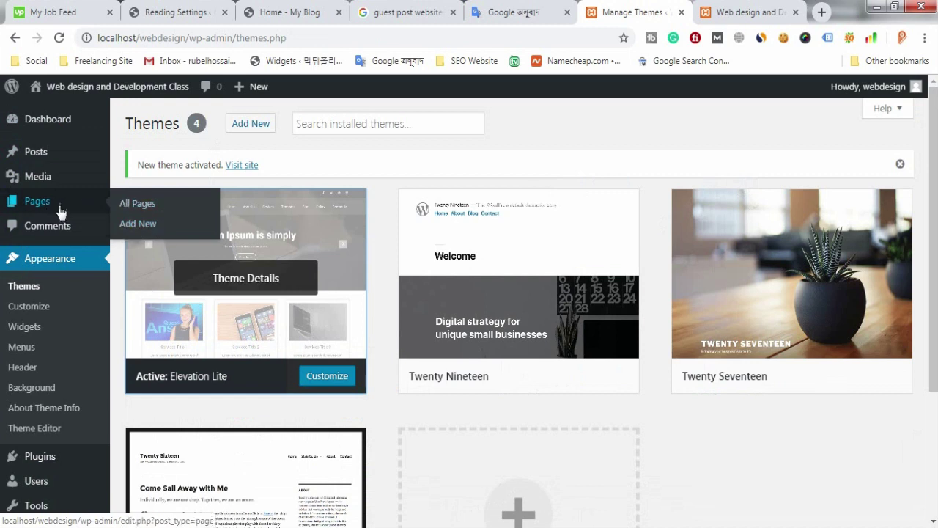
# Step: Create a new page via Pages > Add New and dismiss the block editor welcome tip
pyautogui.click(147, 226)
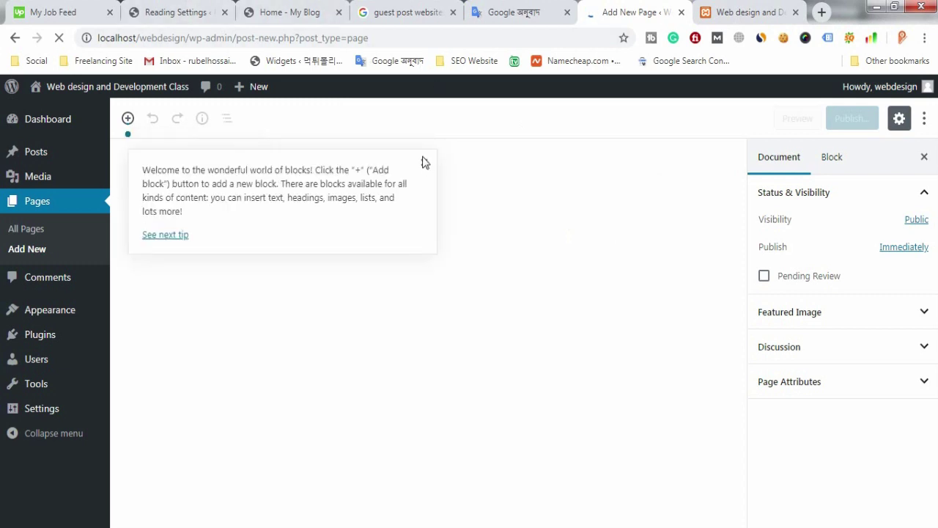
pyautogui.click(423, 158)
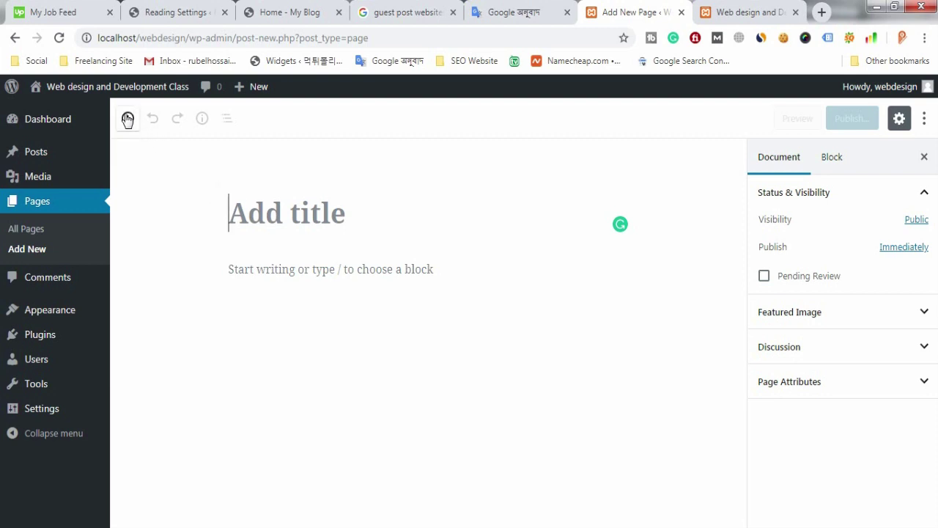
pyautogui.moveTo(54, 345)
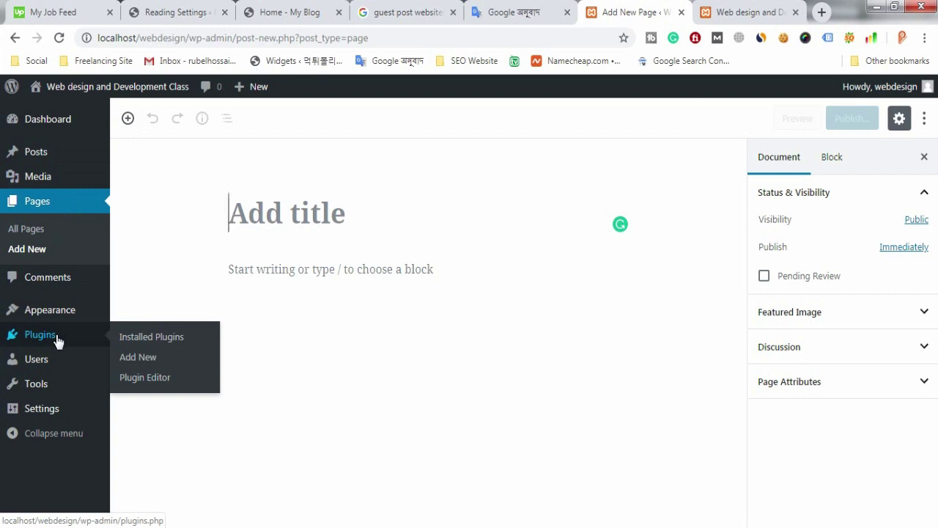
# Step: Find Classic Editor under Plugins > Add New and install it
pyautogui.click(140, 359)
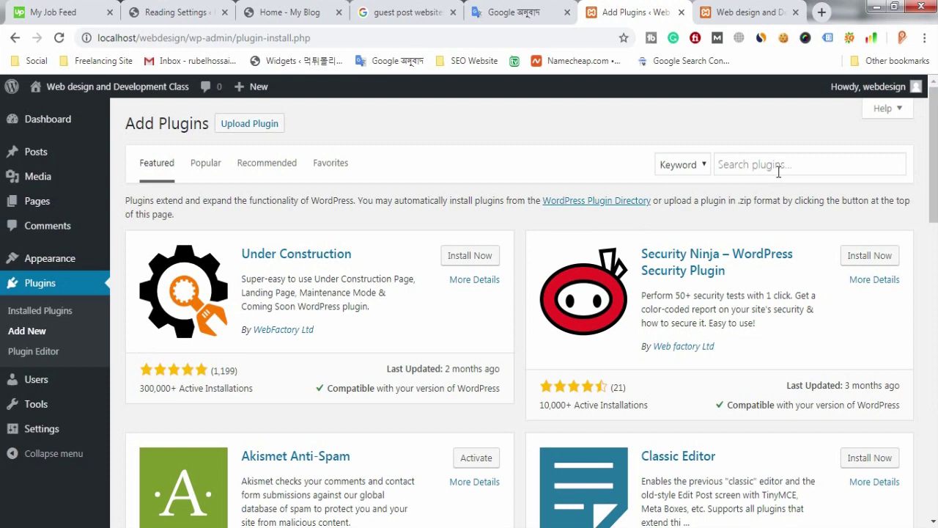
pyautogui.click(778, 171)
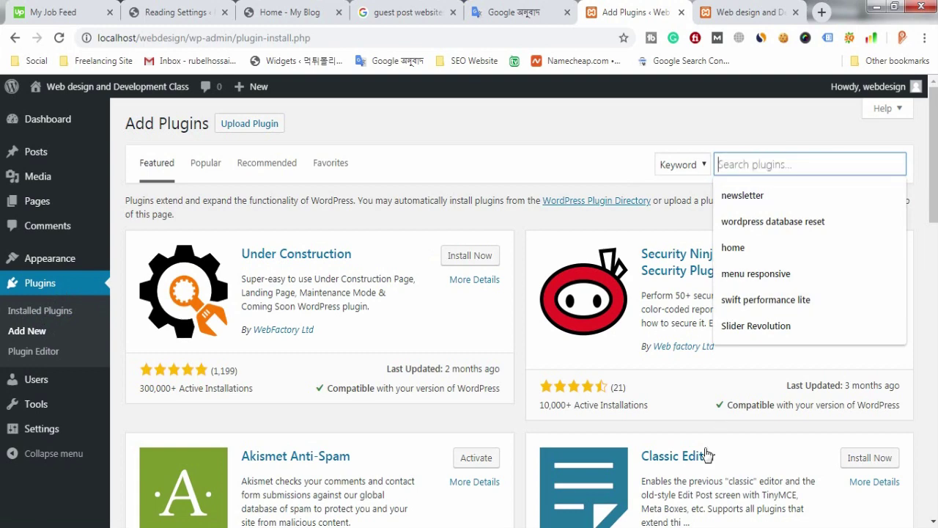
pyautogui.scroll(-1, 691, 468)
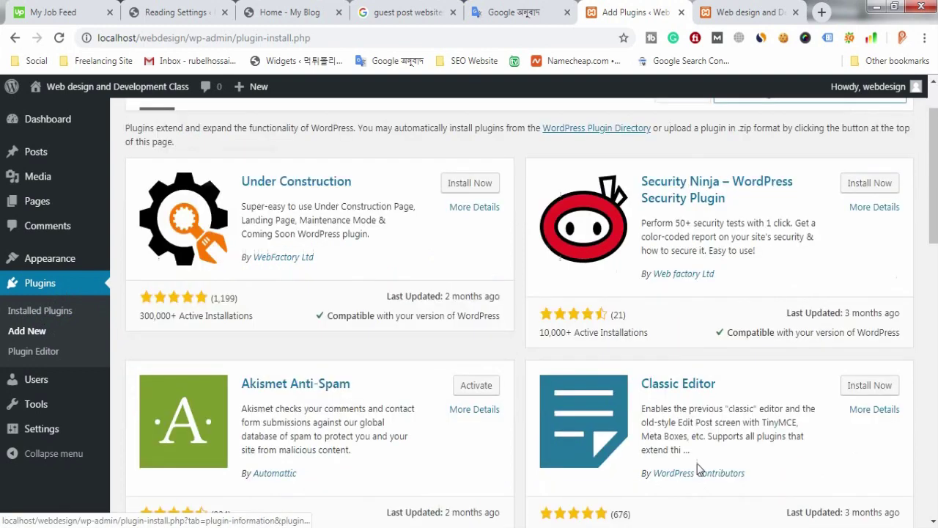
pyautogui.click(841, 385)
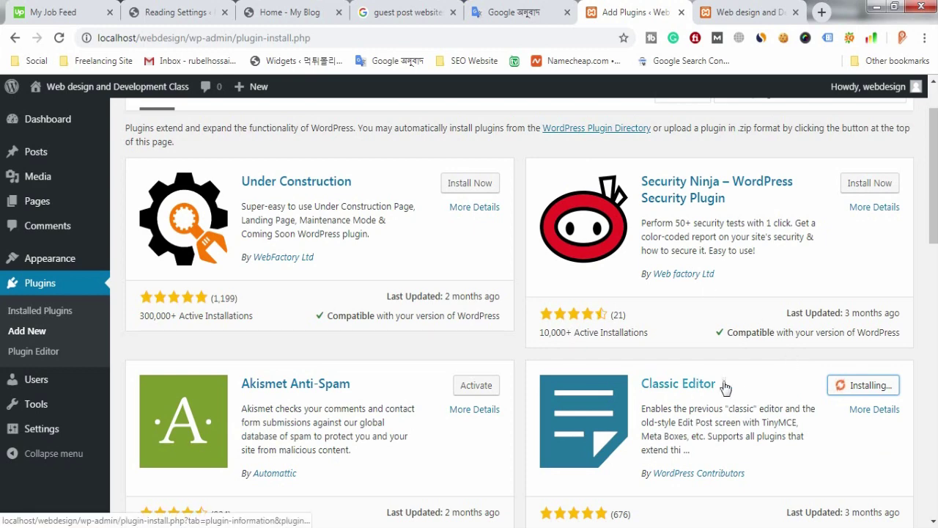
# Step: Activate the newly installed Classic Editor plugin
pyautogui.scroll(1, 754, 206)
pyautogui.scroll(-1, 762, 245)
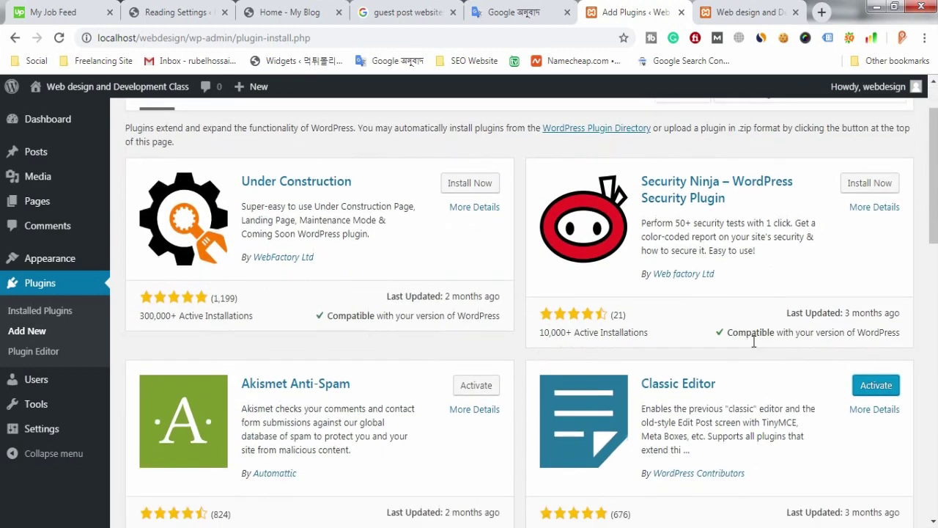
pyautogui.scroll(1, 733, 220)
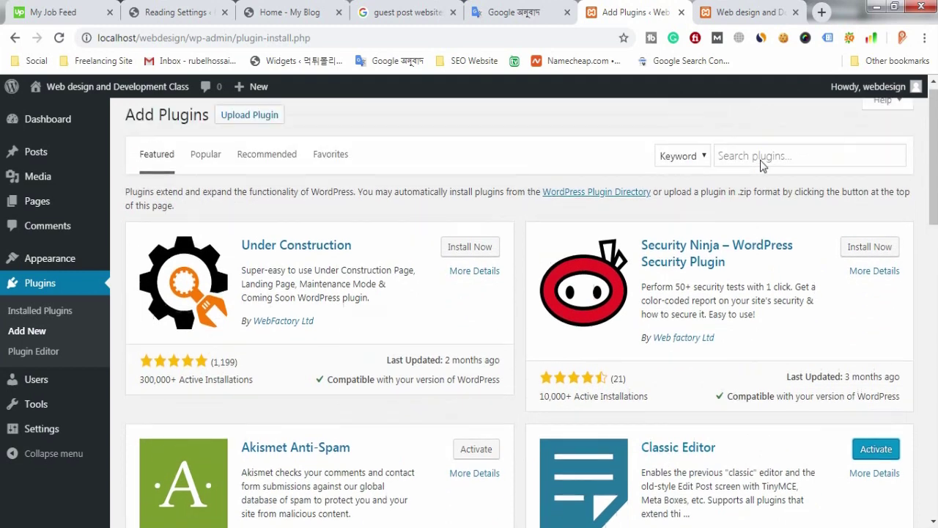
pyautogui.scroll(-2, 799, 294)
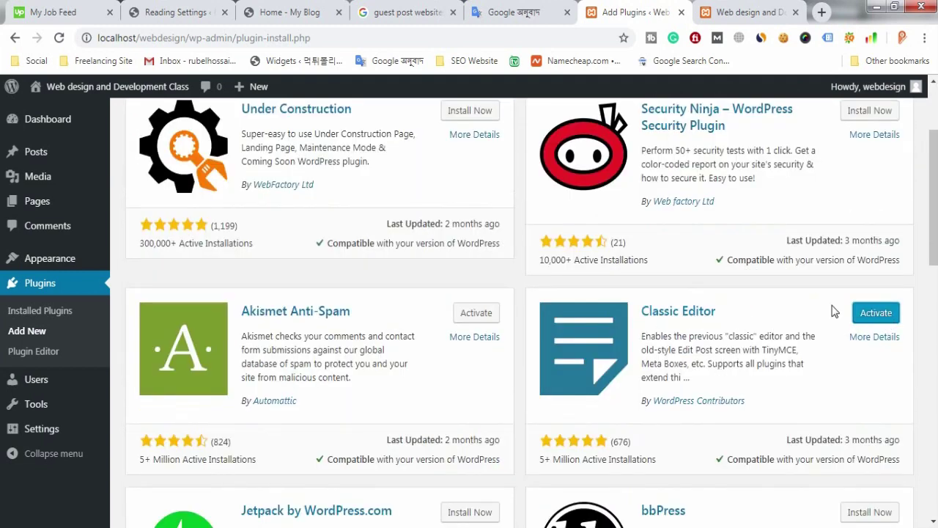
pyautogui.click(876, 313)
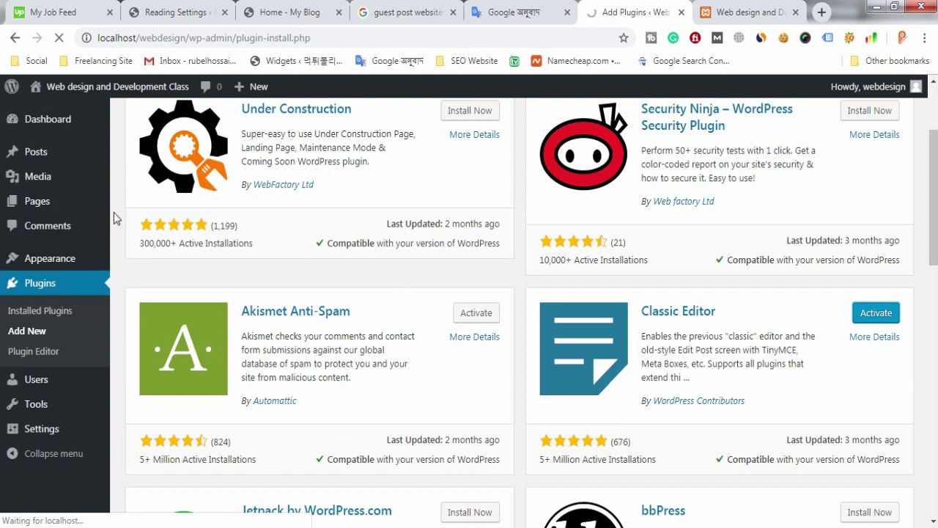
pyautogui.moveTo(65, 204)
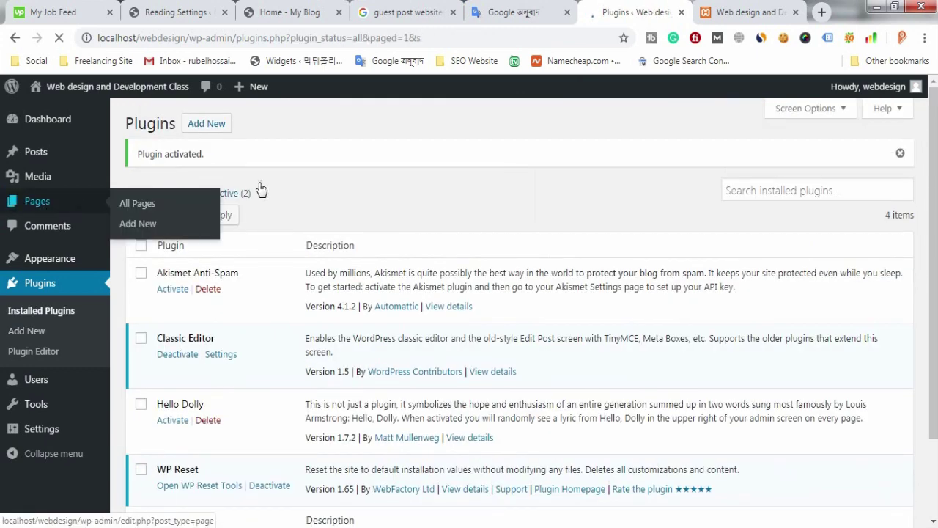
# Step: Open a new page in the classic editor and view the example site's homepage
pyautogui.click(138, 223)
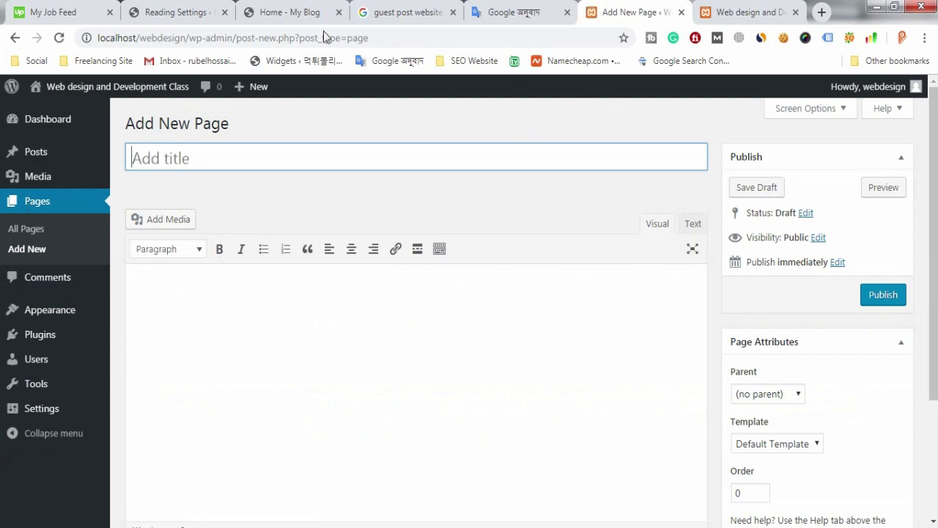
pyautogui.click(302, 12)
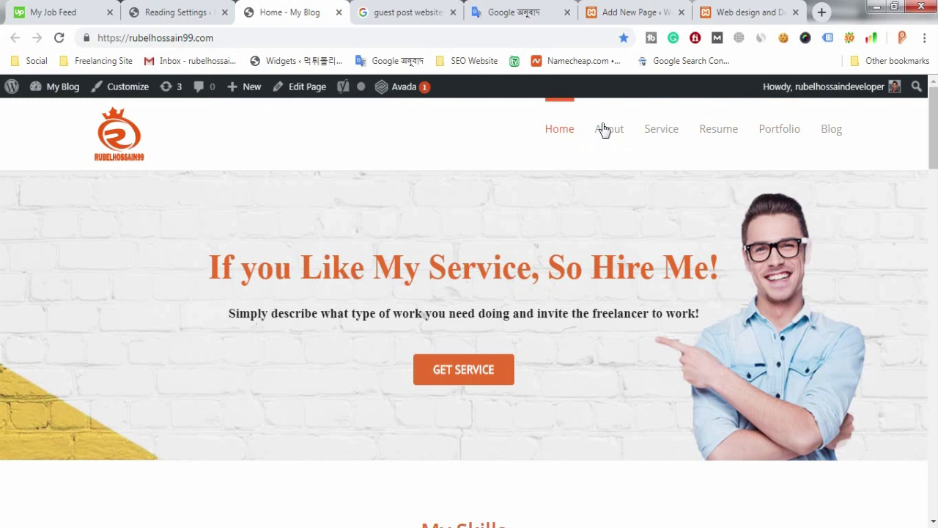
# Step: Review the example site's Blog page, then return to the new page editor
pyautogui.scroll(-1, 587, 259)
pyautogui.scroll(1, 733, 184)
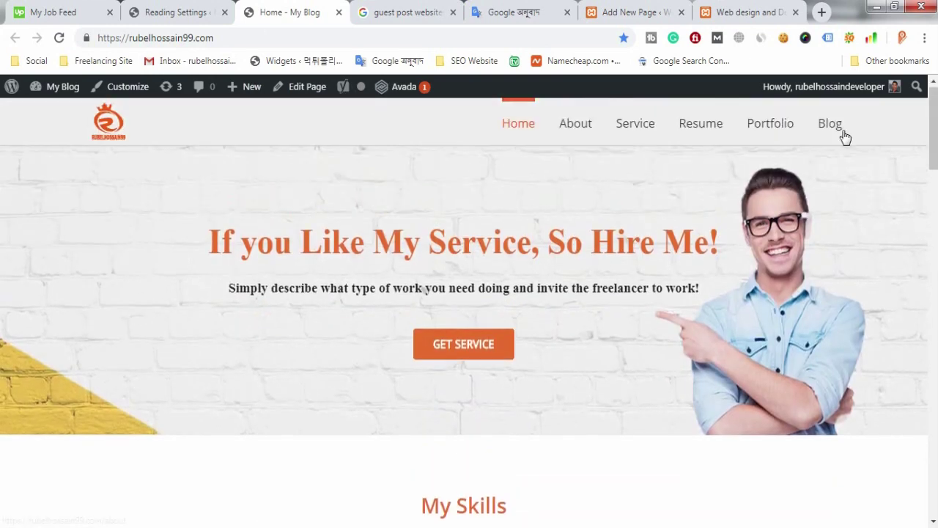
pyautogui.click(841, 132)
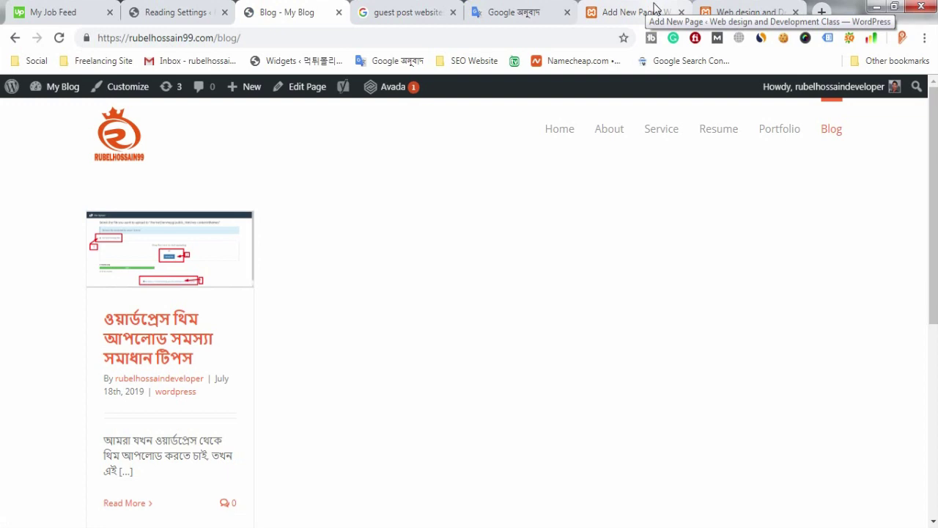
pyautogui.click(654, 10)
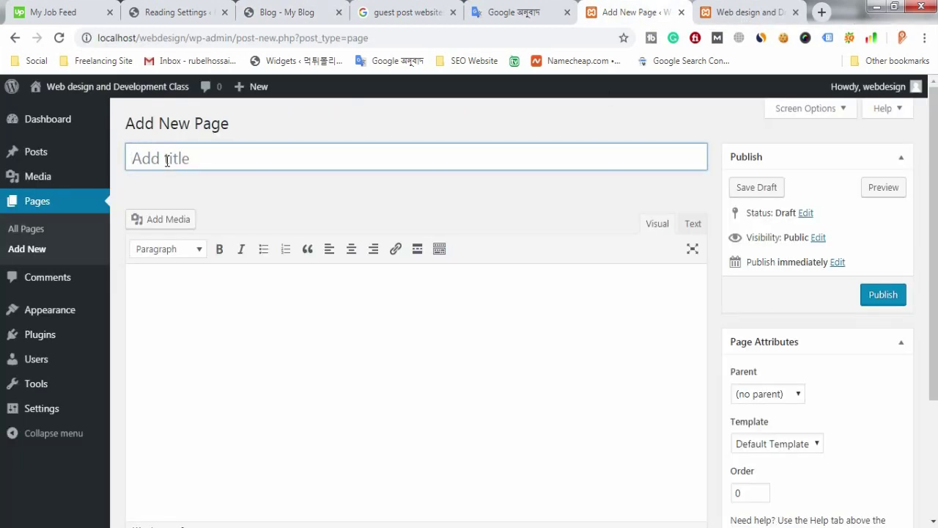
# Step: Title the new page 'Home', publish it, and start another new page
pyautogui.write('Homw')
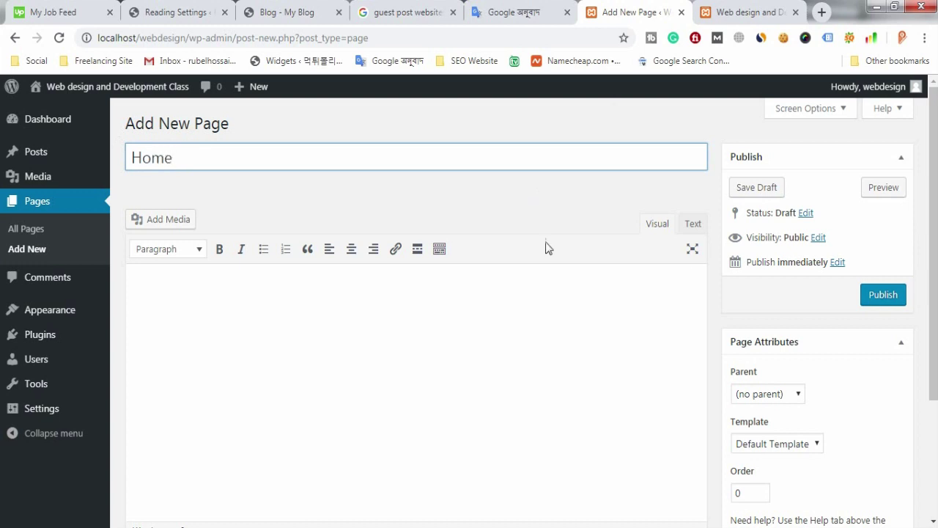
pyautogui.click(887, 297)
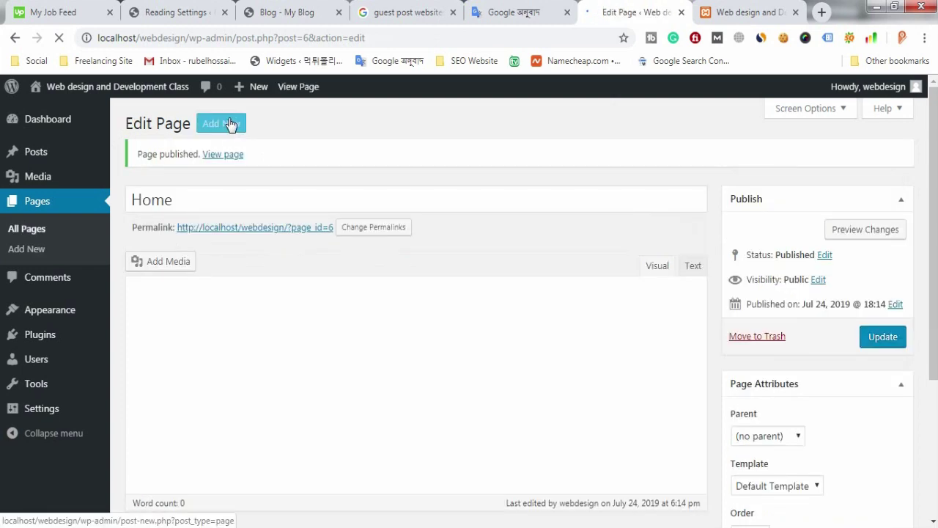
pyautogui.click(230, 125)
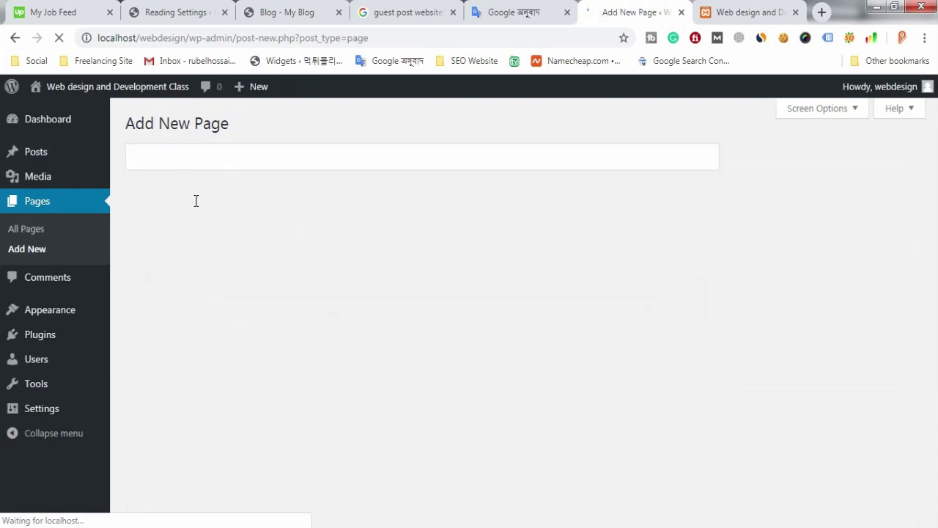
# Step: Title a page 'Contact Us', publish it, and begin another new page
pyautogui.click(206, 163)
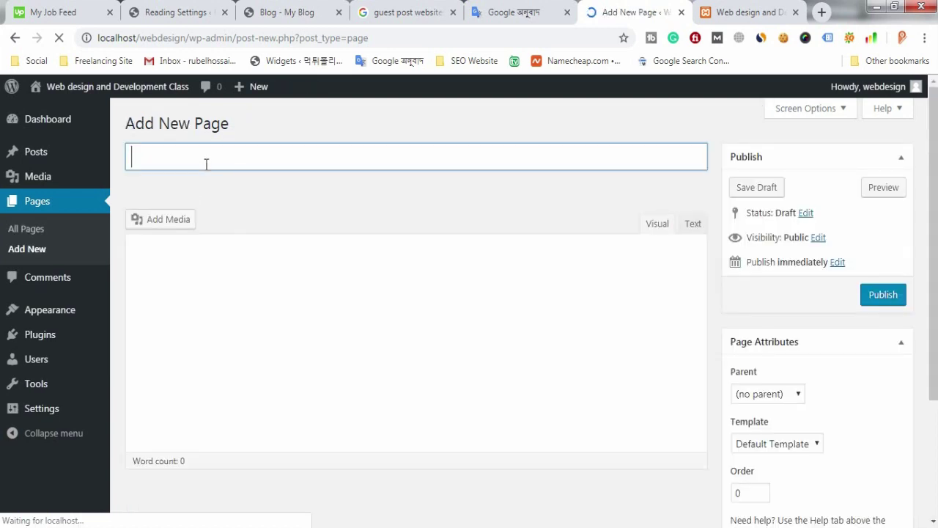
pyautogui.write('Contact')
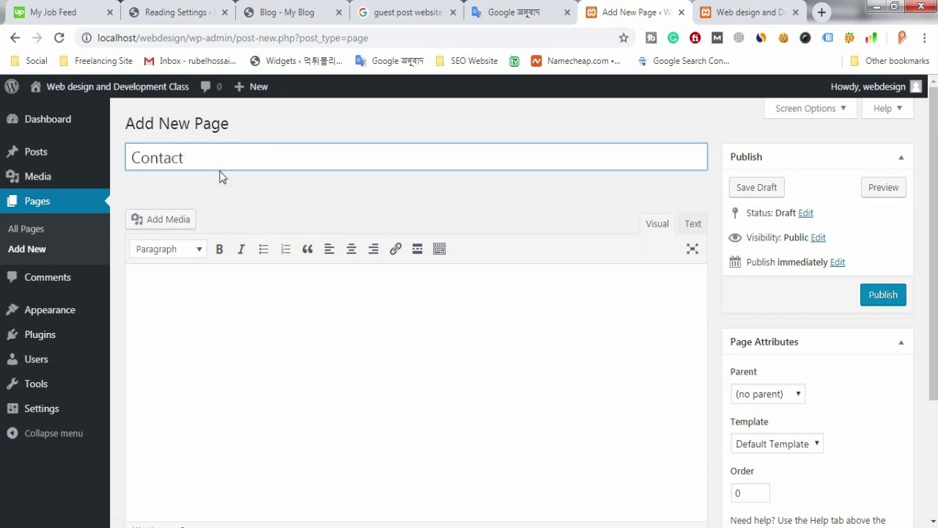
pyautogui.write(' Us')
pyautogui.click(880, 299)
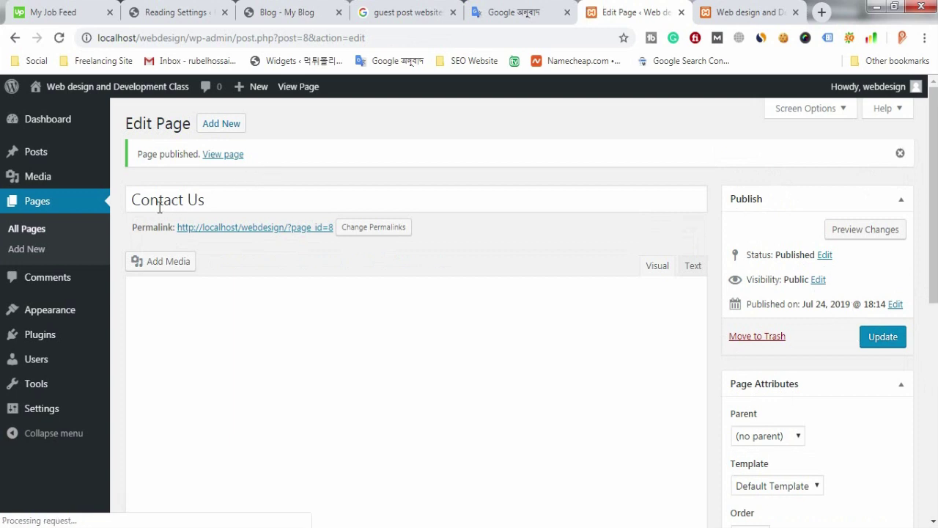
pyautogui.moveTo(219, 199); pyautogui.dragTo(125, 205)
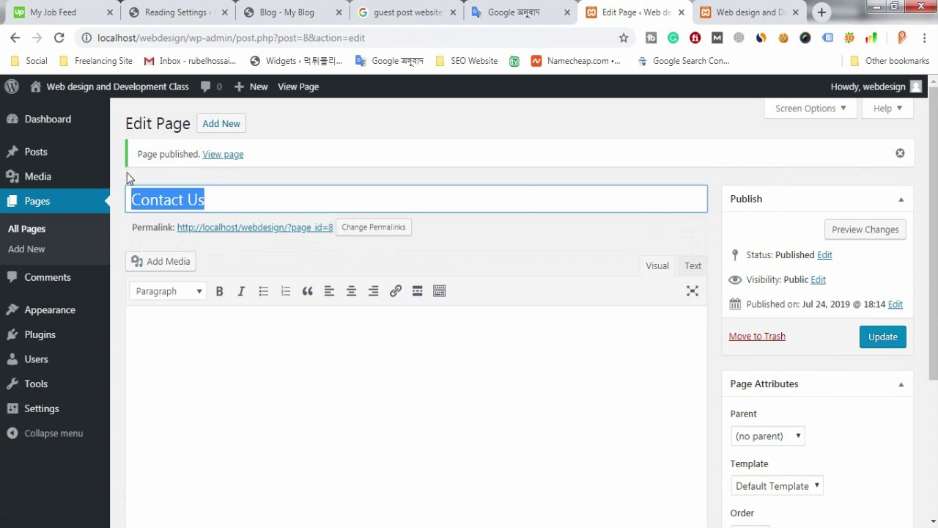
pyautogui.click(227, 133)
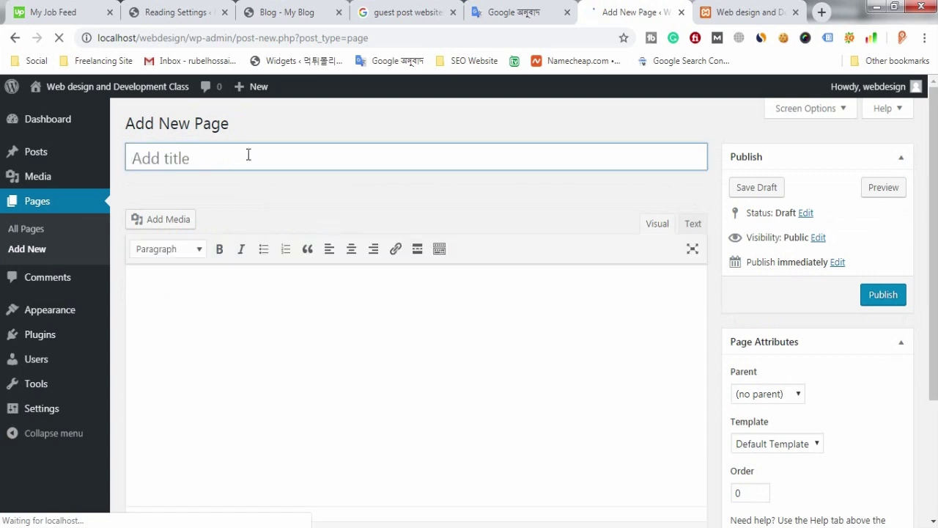
# Step: Title a page 'Blog', publish it, and begin another new page
pyautogui.write('Blog')
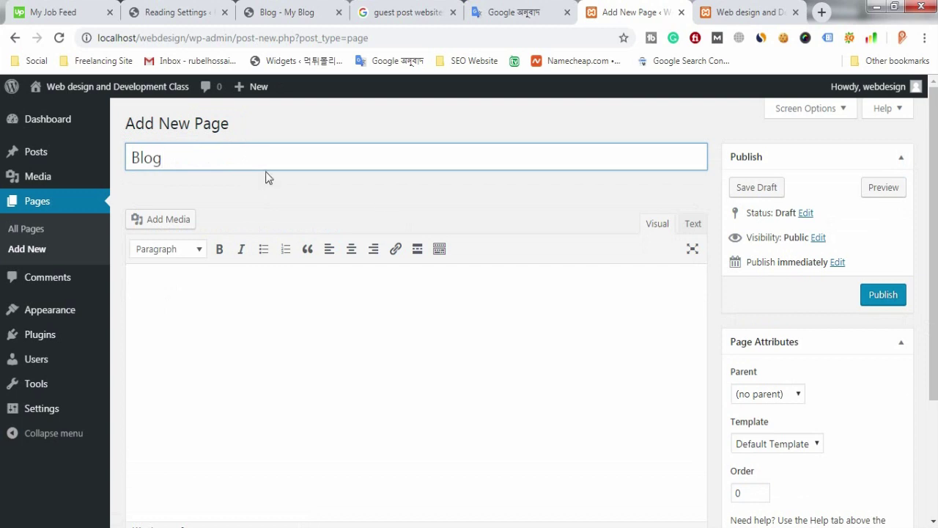
pyautogui.click(884, 297)
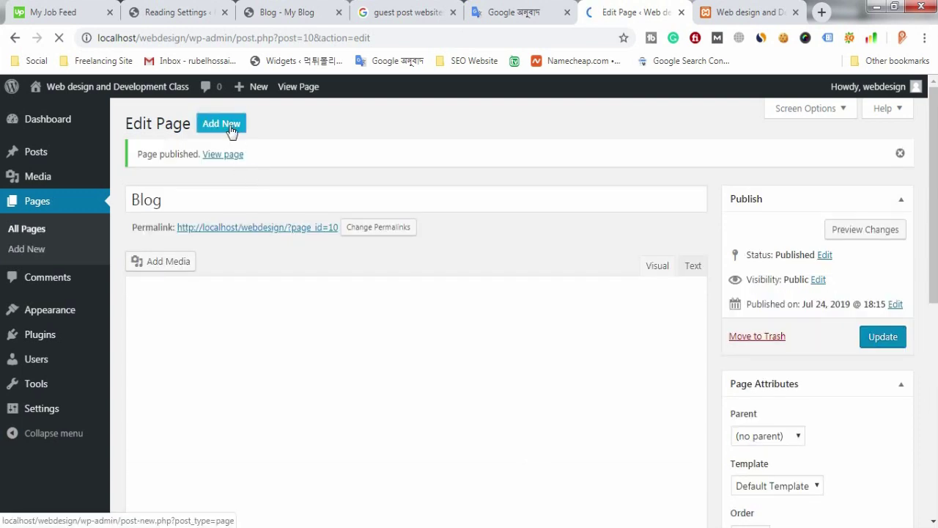
pyautogui.click(222, 123)
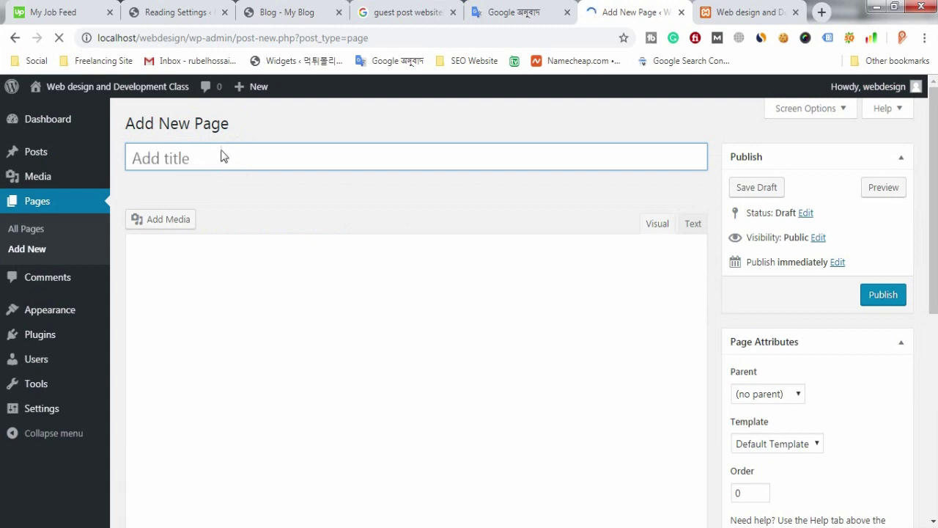
# Step: Publish a new page titled 'News', then view the site's live front page
pyautogui.write('News')
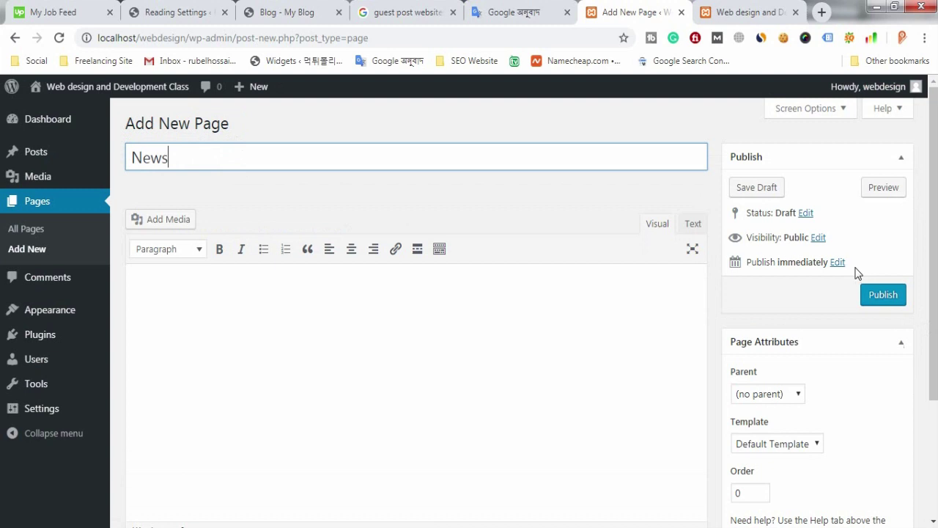
pyautogui.click(878, 295)
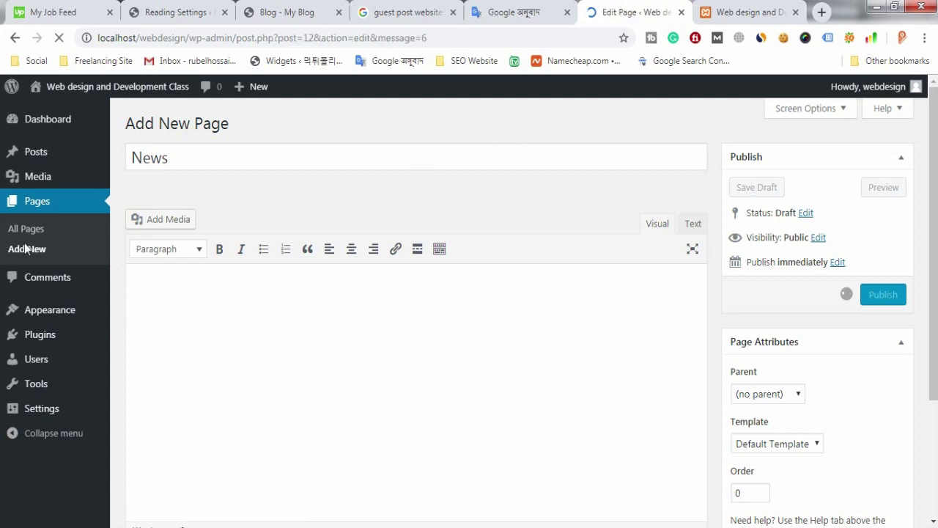
pyautogui.click(766, 9)
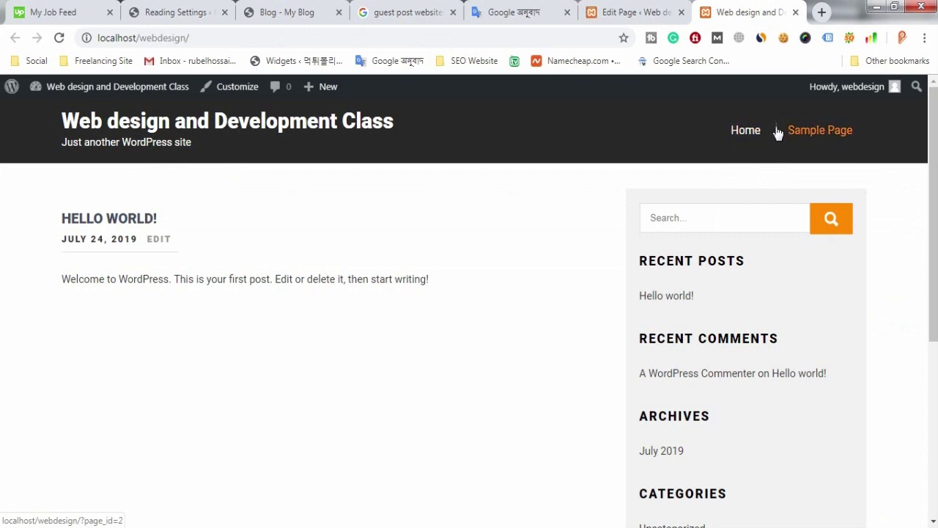
# Step: Bulk-move the Privacy Policy and Sample Page pages to the Trash from All Pages
pyautogui.click(601, 13)
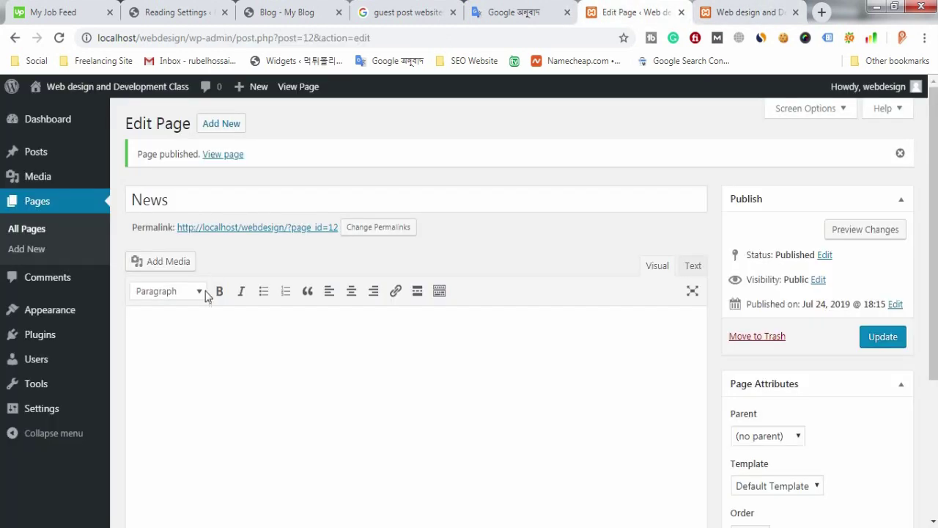
pyautogui.click(35, 231)
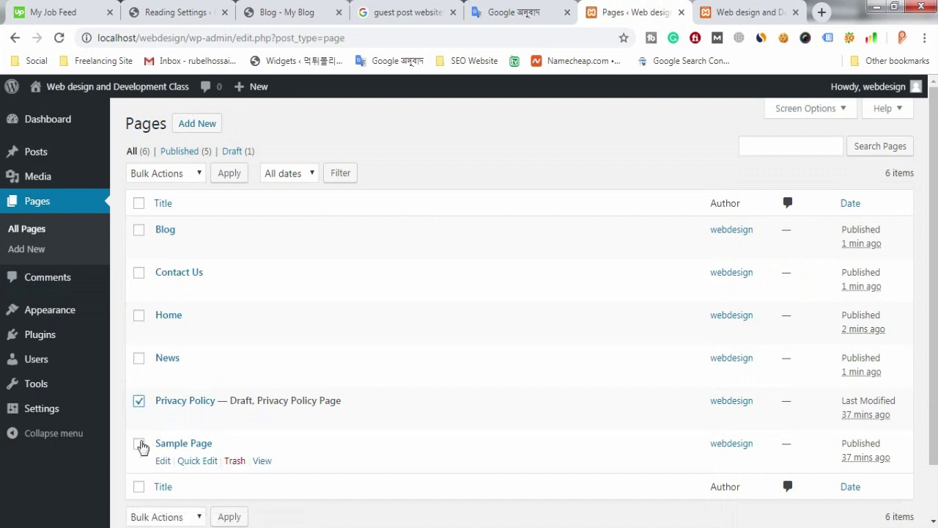
pyautogui.click(139, 444)
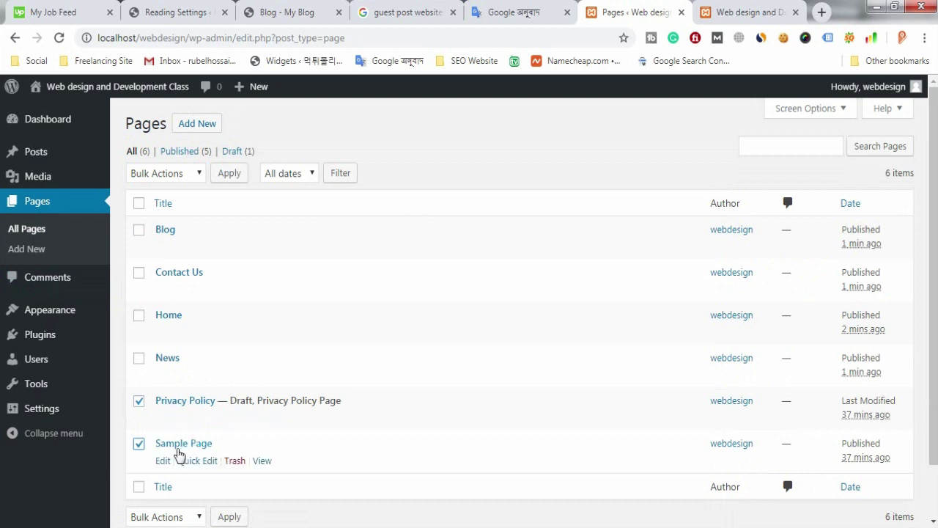
pyautogui.click(197, 174)
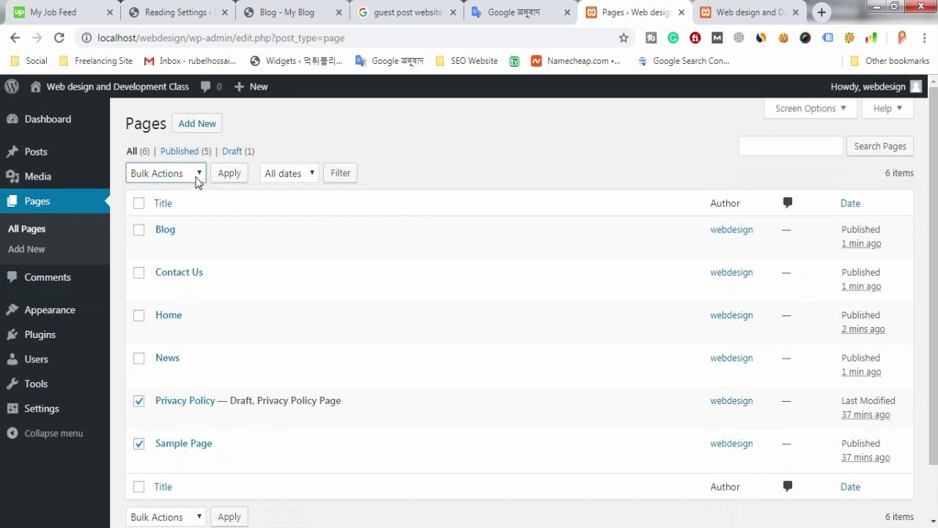
pyautogui.click(440, 150)
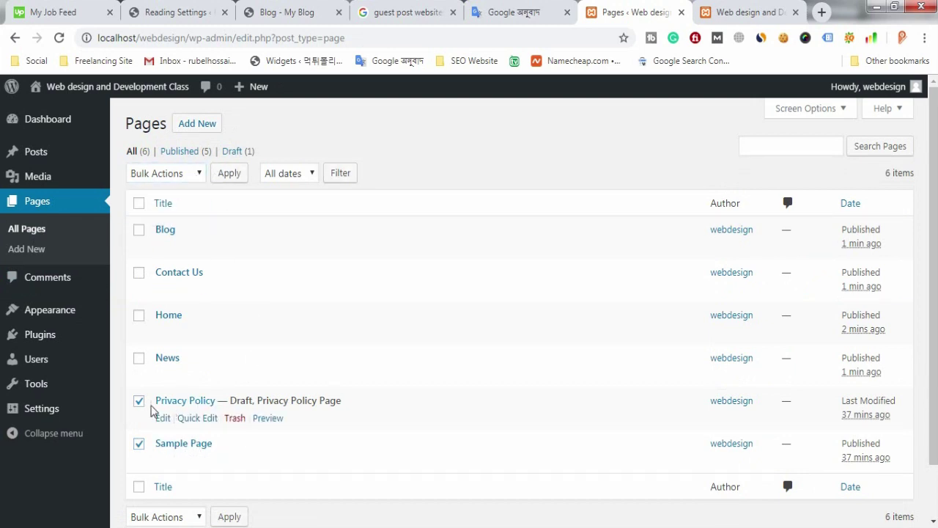
pyautogui.click(138, 445)
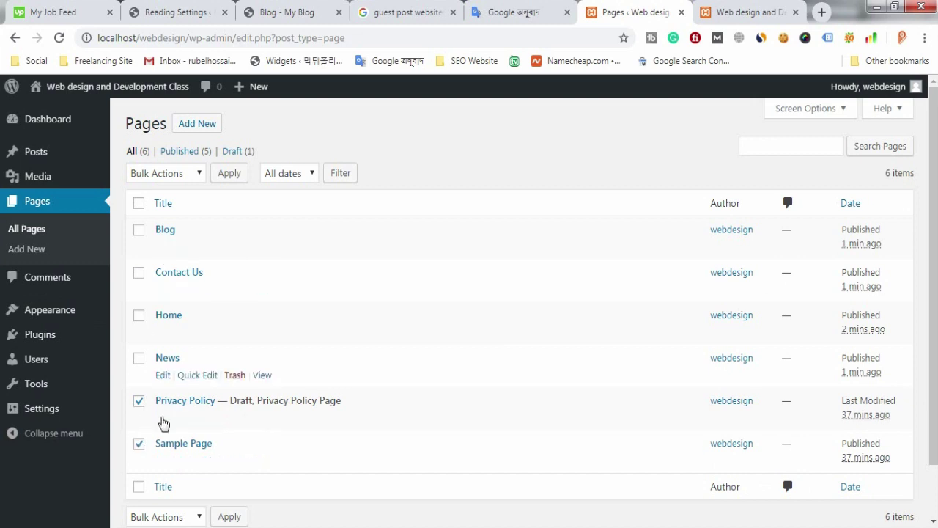
pyautogui.click(192, 182)
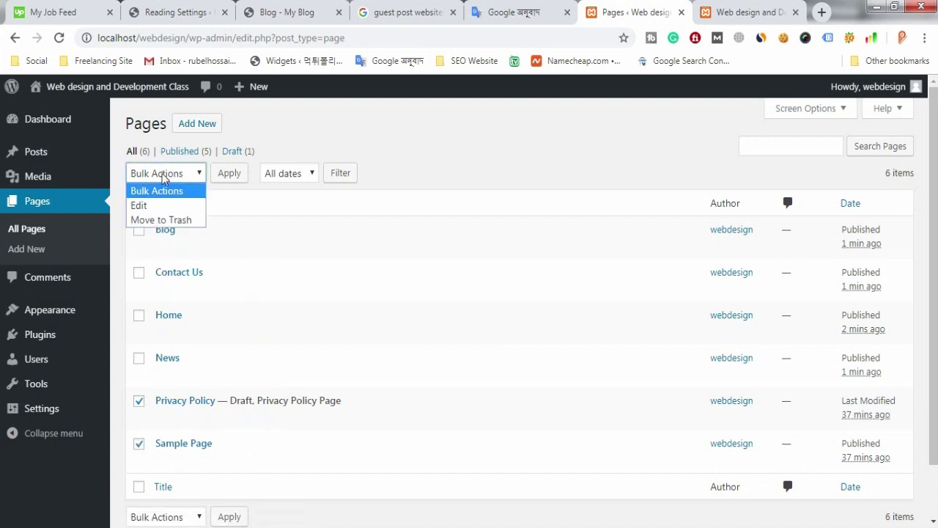
pyautogui.click(172, 219)
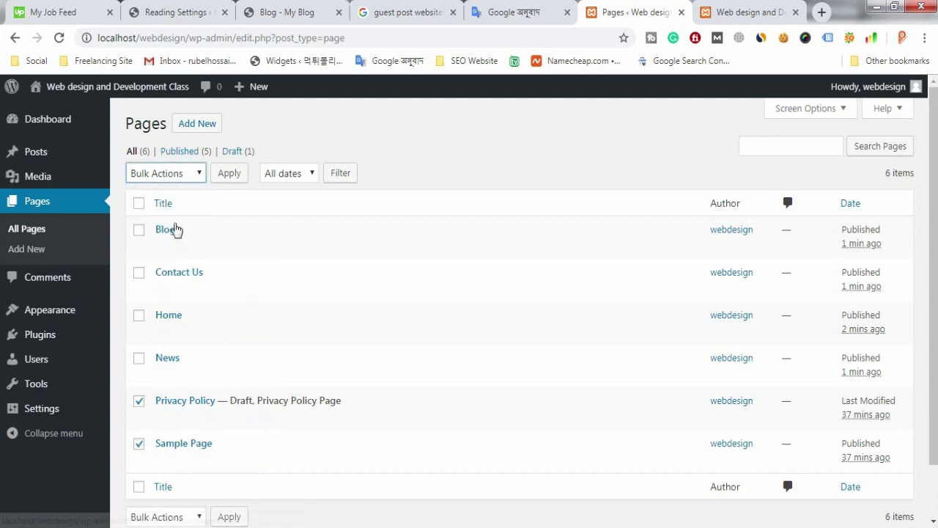
pyautogui.click(229, 176)
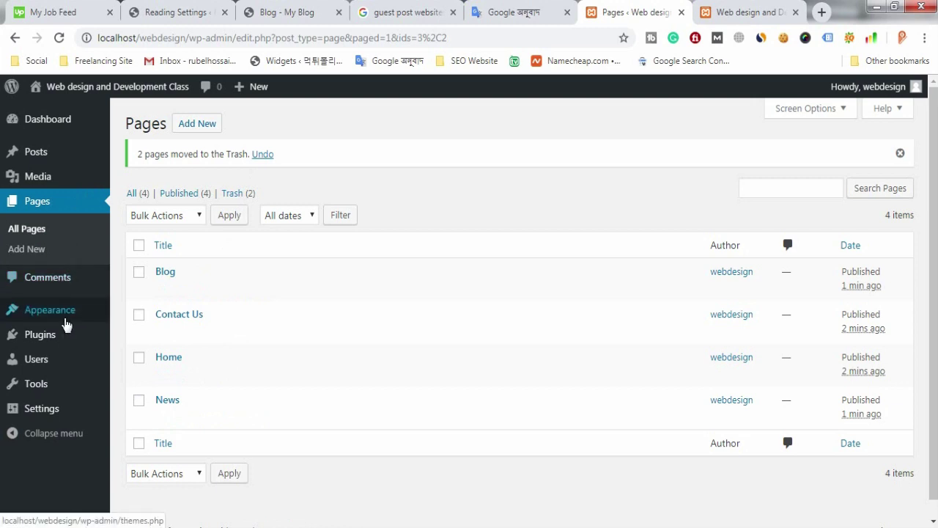
# Step: Open Appearance > Menus and reload the front page to confirm the new pages show in the header
pyautogui.moveTo(73, 318)
pyautogui.click(138, 377)
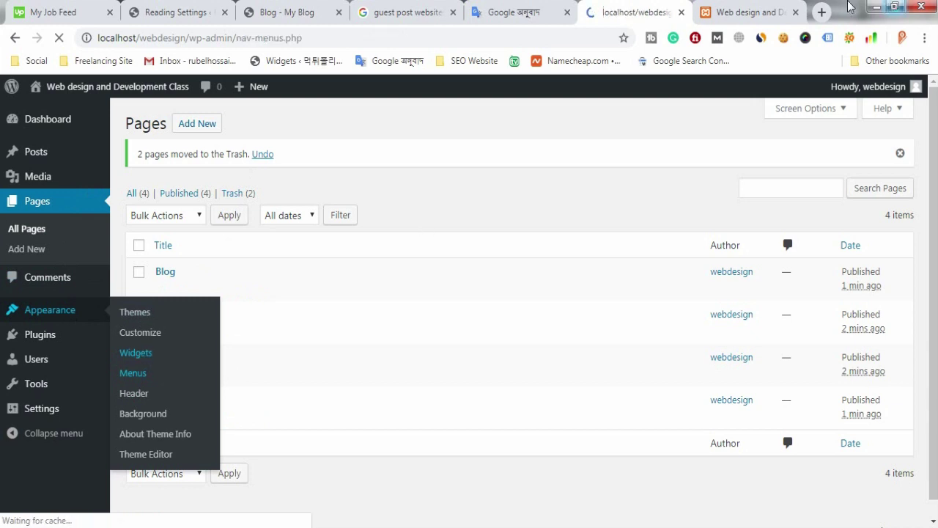
pyautogui.click(744, 13)
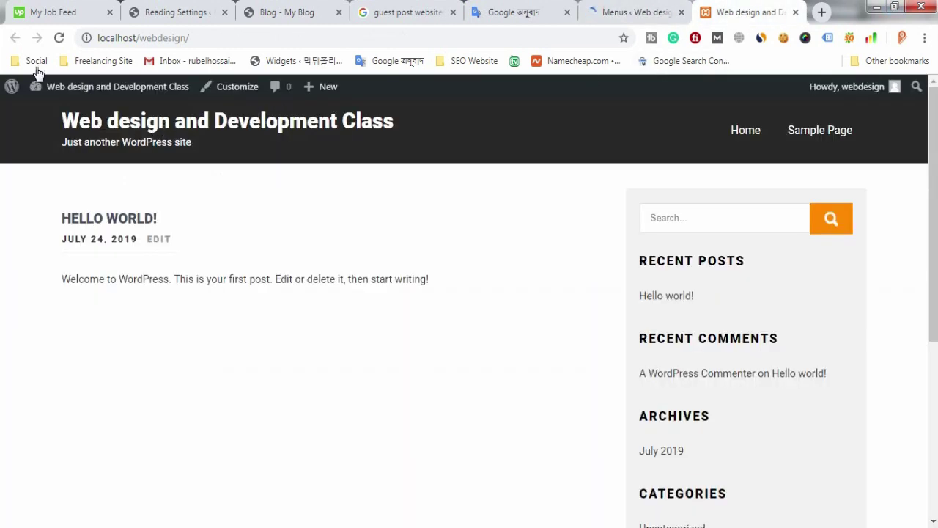
pyautogui.moveTo(47, 85)
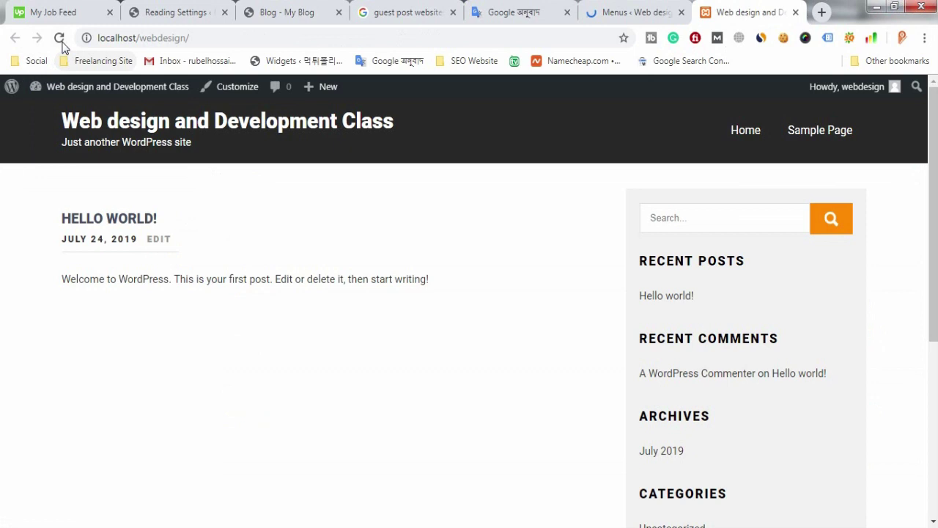
pyautogui.click(59, 38)
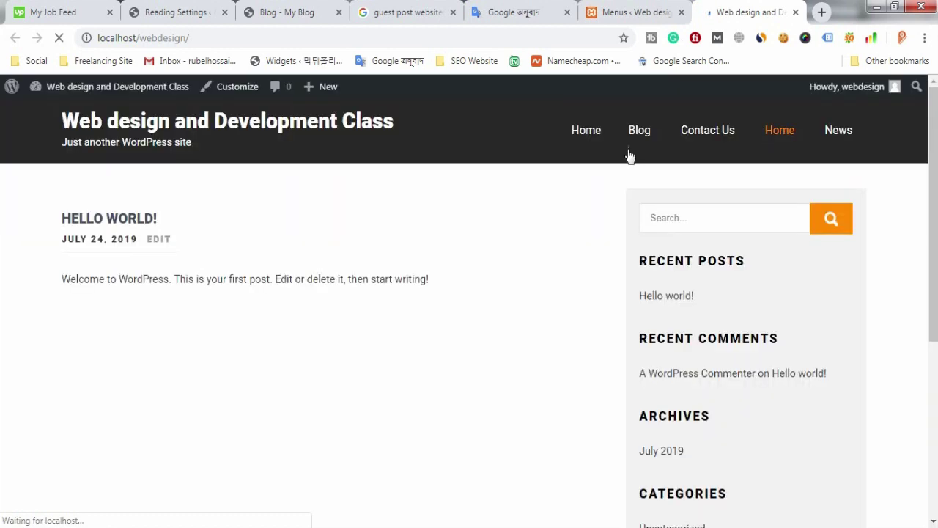
pyautogui.click(636, 9)
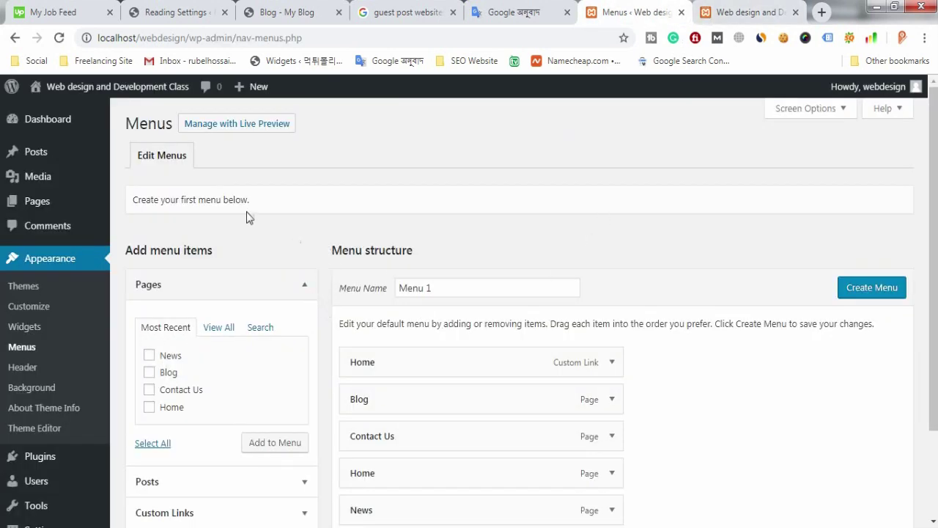
# Step: Create a new menu named 'main menu' in place of the default 'Menu 1'
pyautogui.moveTo(456, 289); pyautogui.dragTo(360, 291)
pyautogui.scroll(-3, 398, 301)
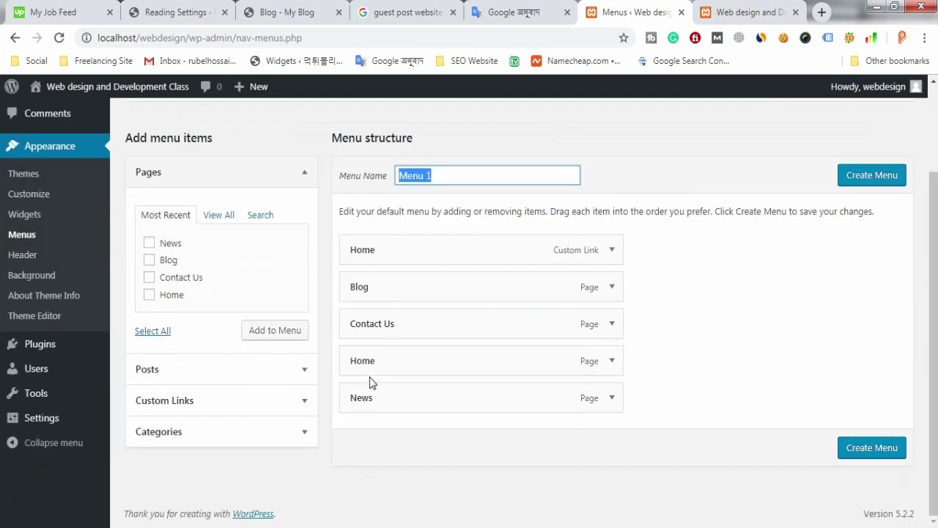
pyautogui.press('BackSpace')
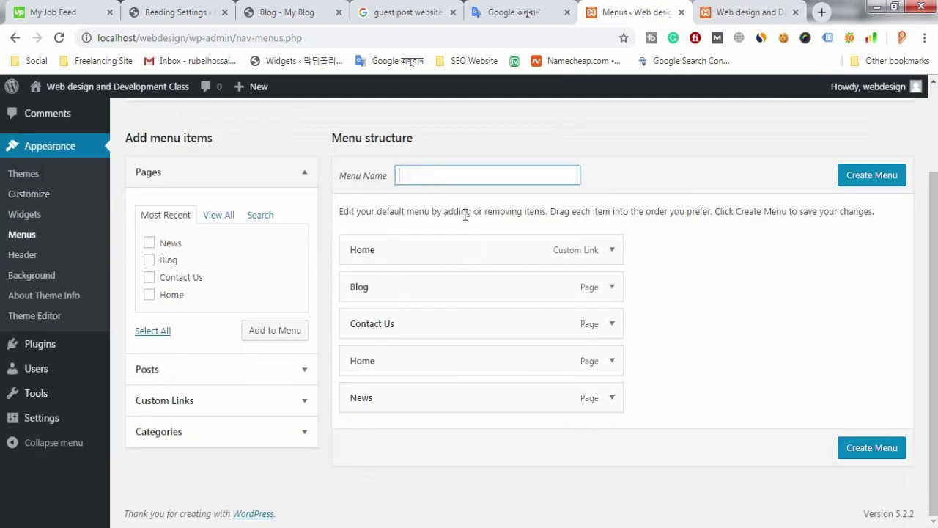
pyautogui.write('Main')
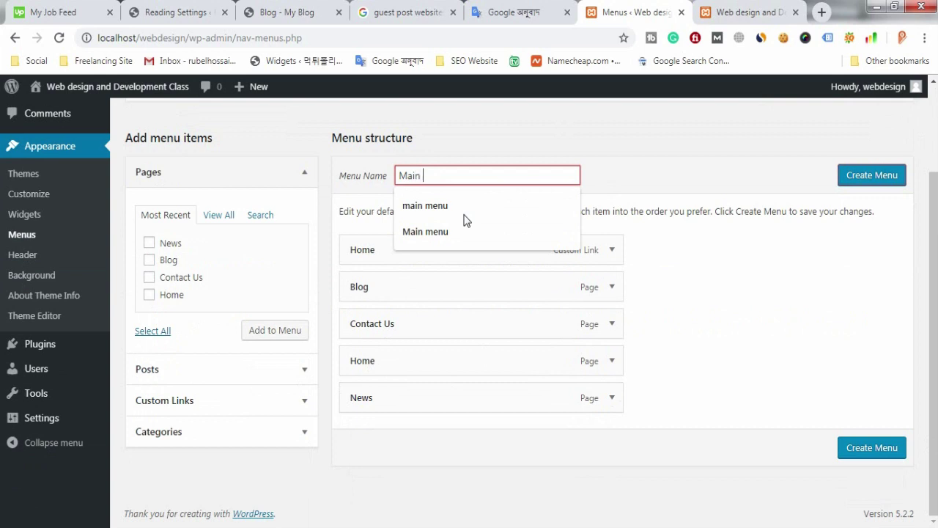
pyautogui.write(' Menu')
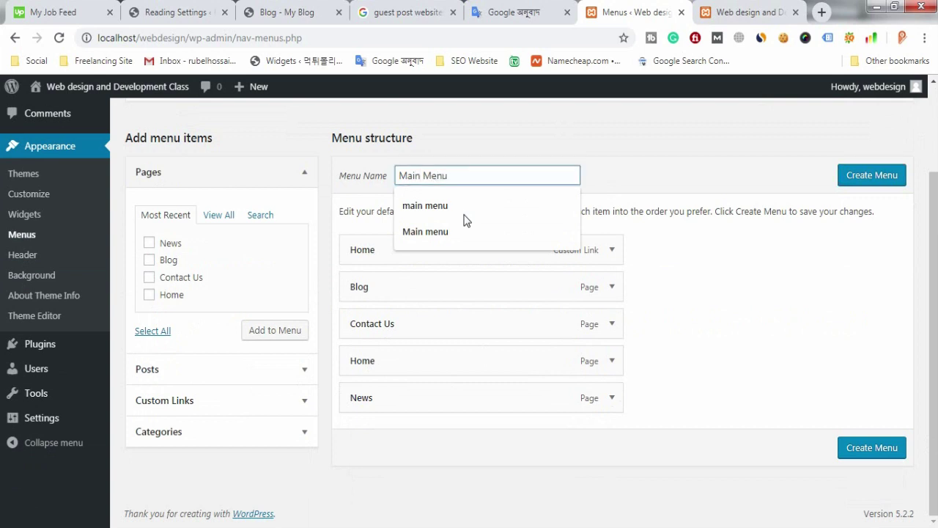
pyautogui.click(463, 214)
pyautogui.click(837, 176)
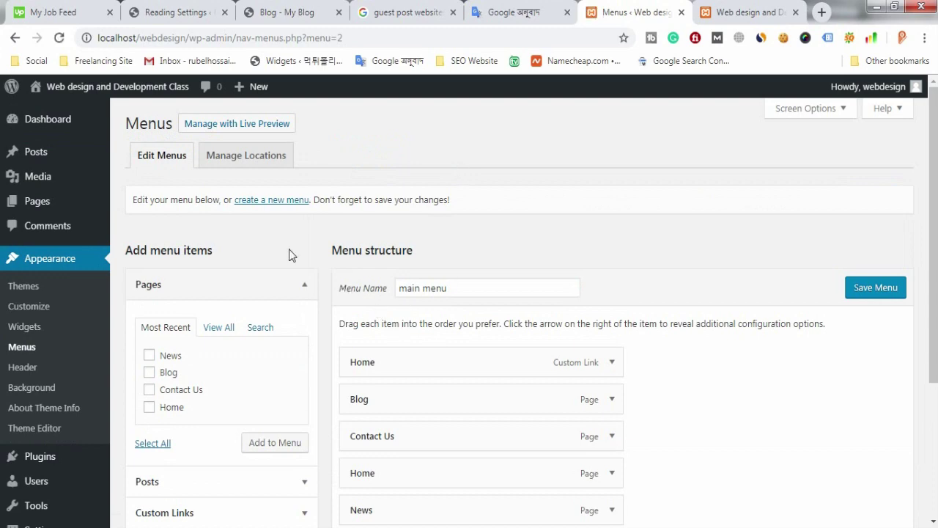
# Step: Remove the custom Home link, Blog, Contact Us, Home and News items from main menu
pyautogui.scroll(-3, 469, 301)
pyautogui.scroll(2, 459, 341)
pyautogui.scroll(-2, 430, 345)
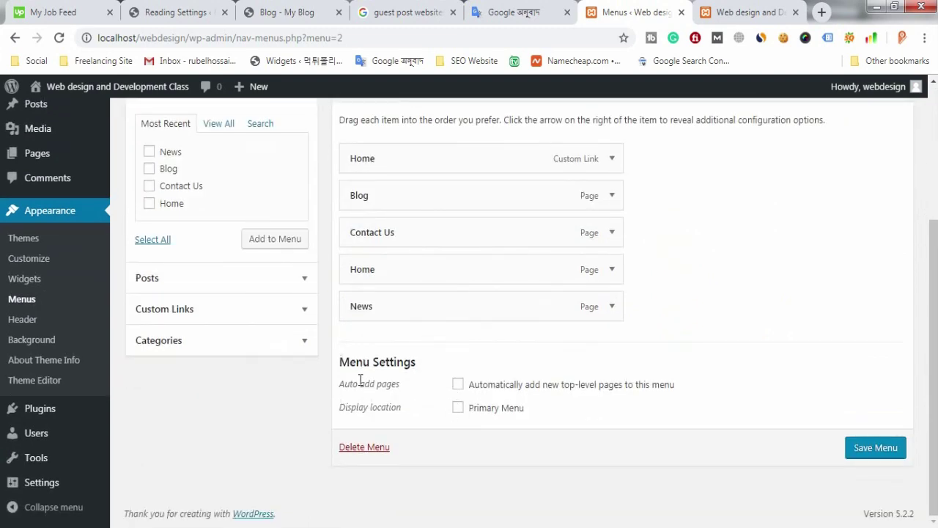
pyautogui.scroll(2, 438, 396)
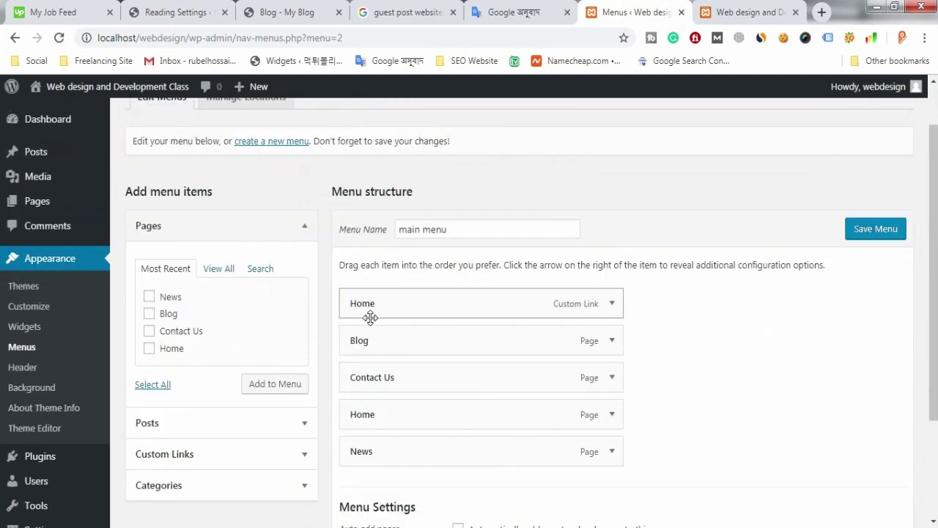
pyautogui.scroll(-1, 391, 314)
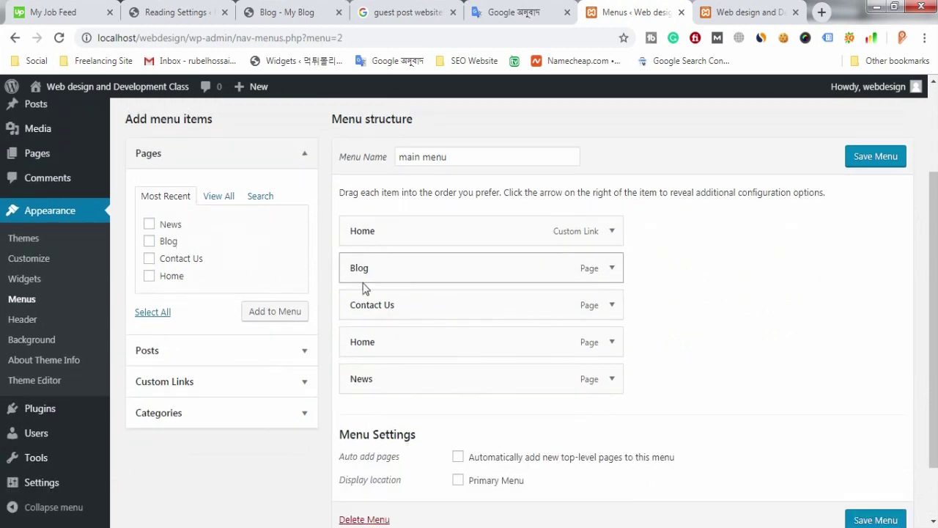
pyautogui.click(611, 232)
pyautogui.click(359, 369)
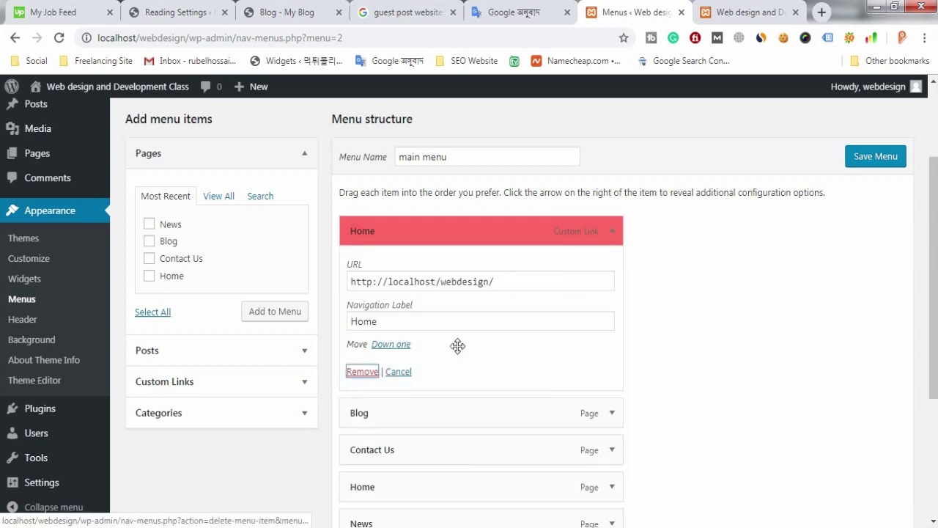
pyautogui.click(613, 233)
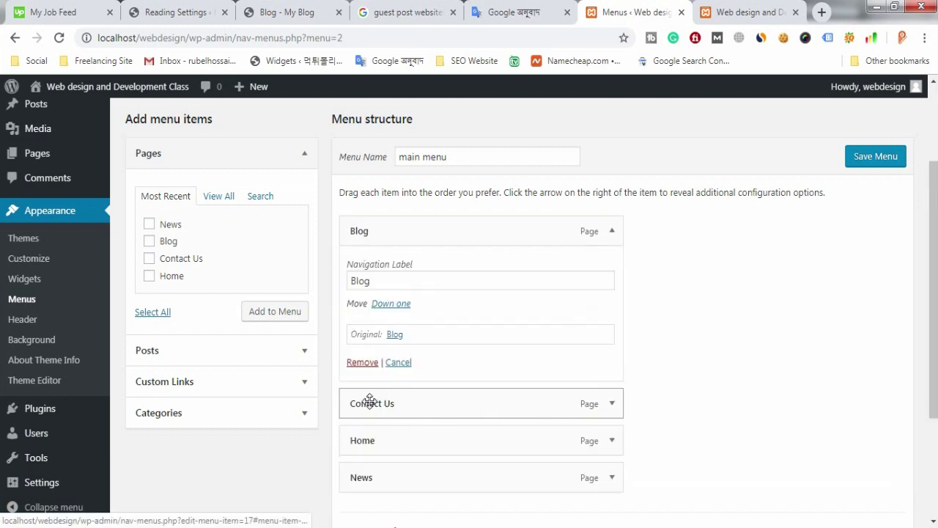
pyautogui.click(362, 362)
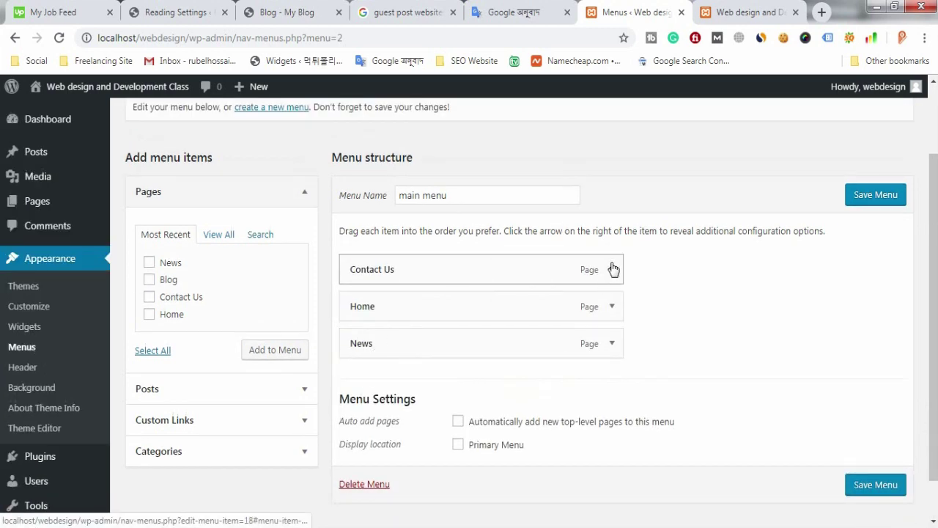
pyautogui.click(611, 269)
pyautogui.click(362, 401)
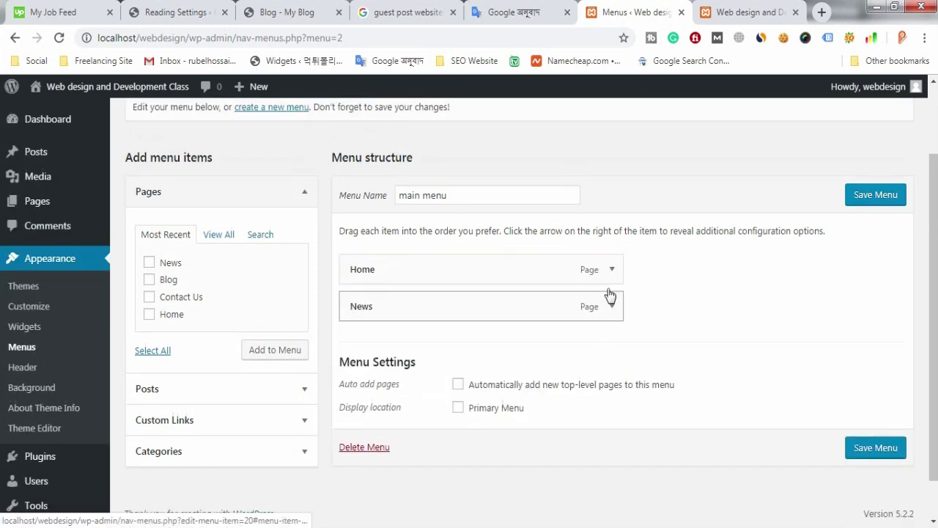
pyautogui.click(609, 275)
pyautogui.click(360, 398)
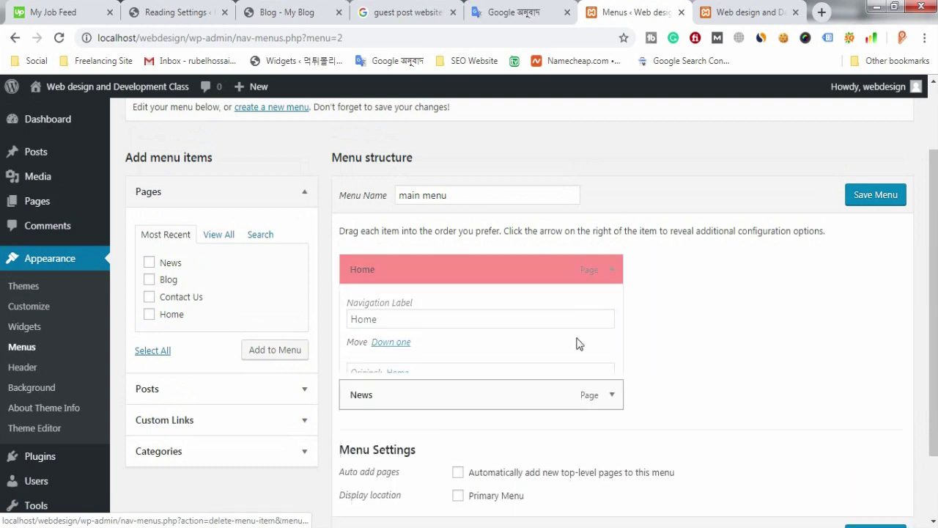
pyautogui.click(609, 275)
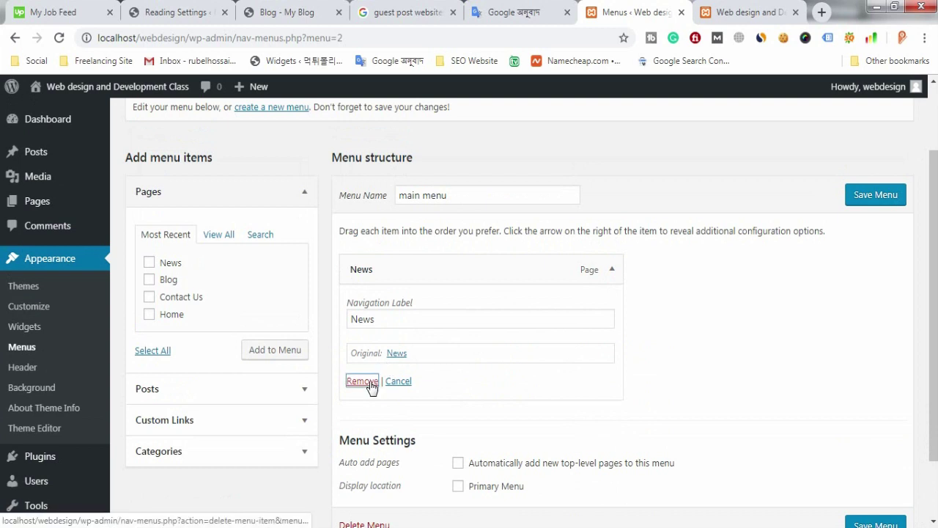
pyautogui.click(356, 381)
# Step: Tick the Home, Contact Us and Blog pages in the Pages box
pyautogui.click(168, 315)
pyautogui.click(168, 297)
pyautogui.click(169, 280)
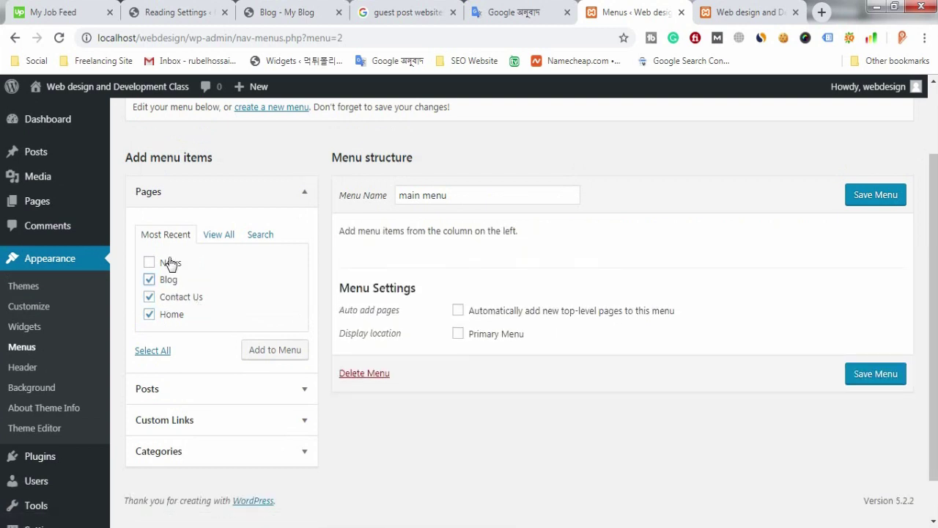
# Step: Add News with the other ticked pages and order the menu Home, News, Contact Us, Blog
pyautogui.click(169, 265)
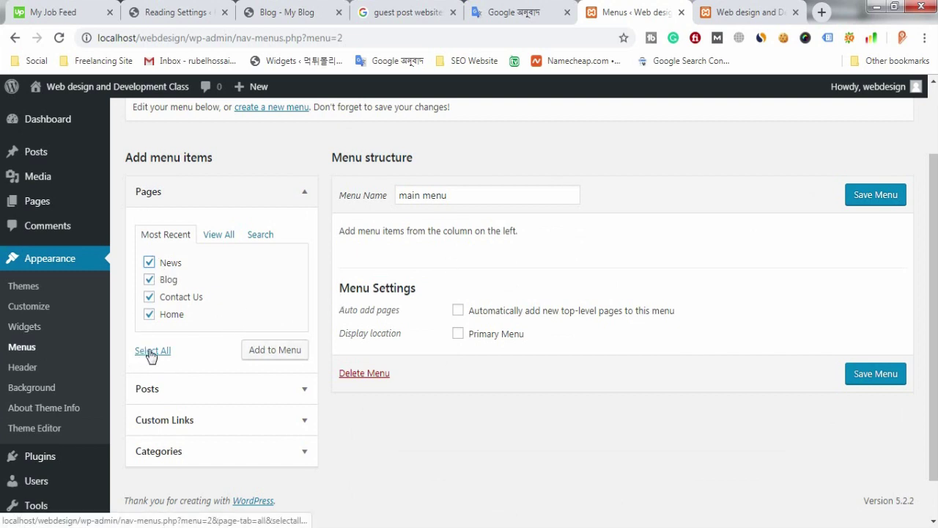
pyautogui.click(273, 352)
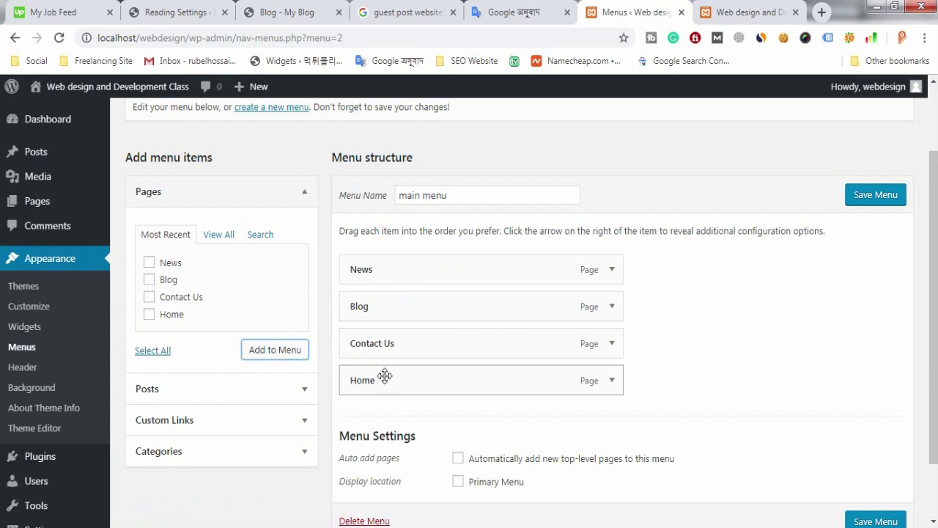
pyautogui.moveTo(381, 376); pyautogui.dragTo(384, 258)
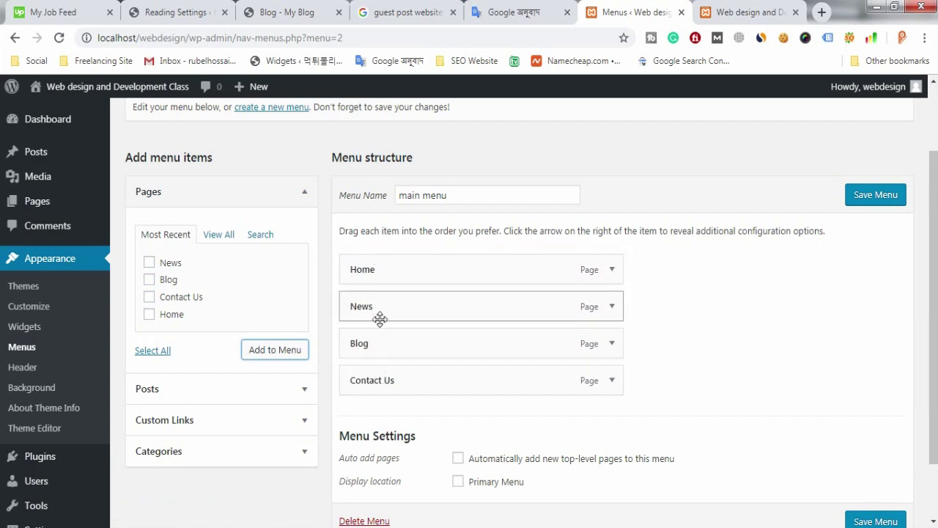
pyautogui.moveTo(369, 380); pyautogui.dragTo(445, 347)
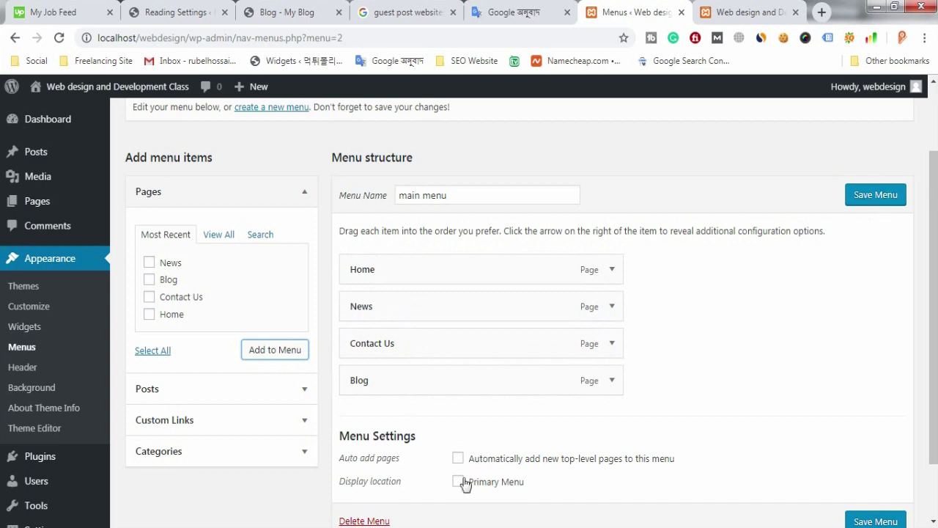
# Step: Assign main menu to the primary location and save it
pyautogui.click(765, 16)
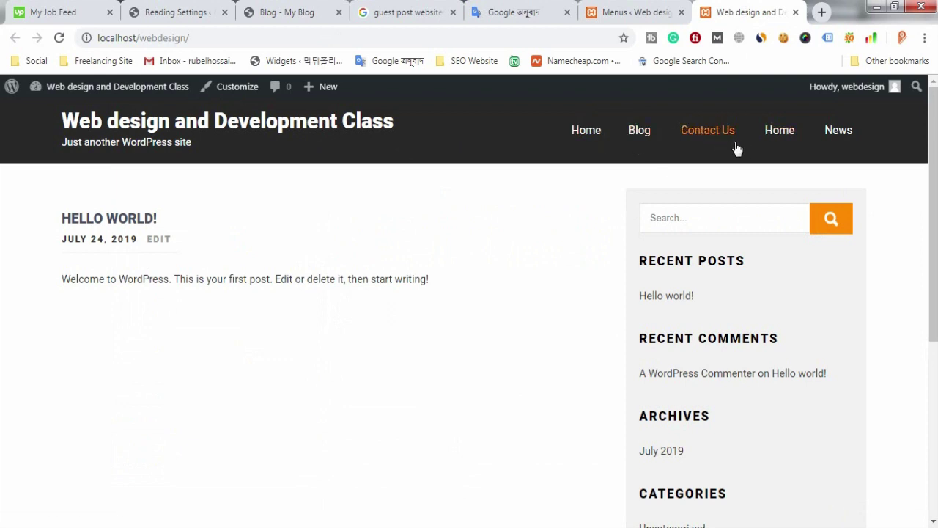
pyautogui.click(630, 13)
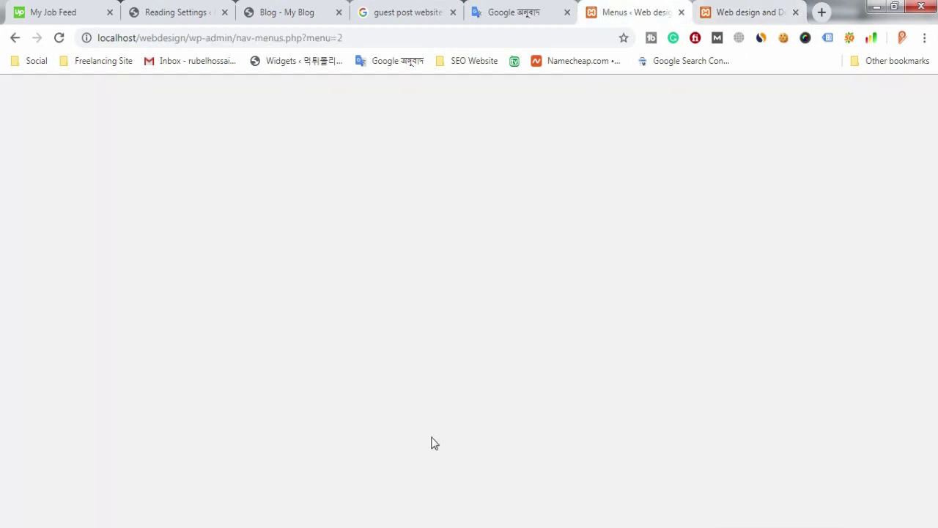
pyautogui.click(458, 481)
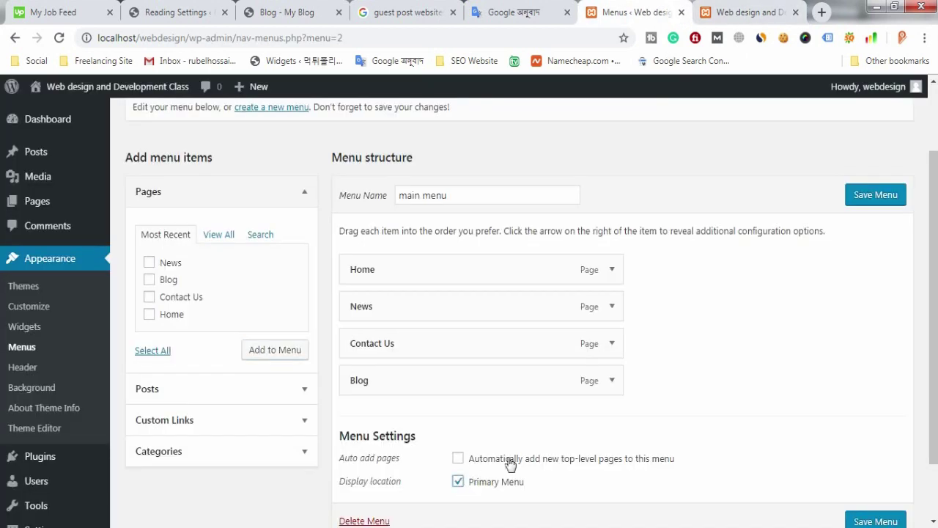
pyautogui.click(879, 198)
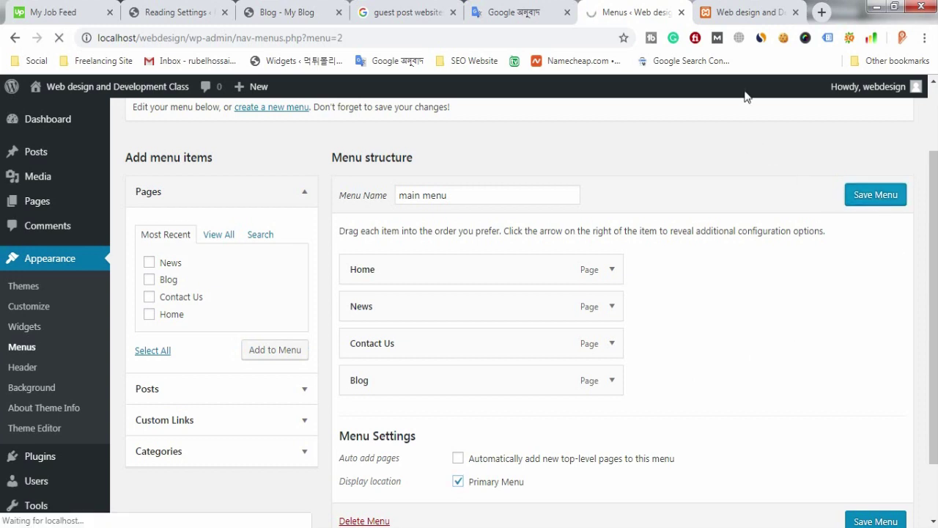
# Step: Reload the front page to check the Home, News, Contact Us, Blog menu, then return to Menus
pyautogui.click(736, 9)
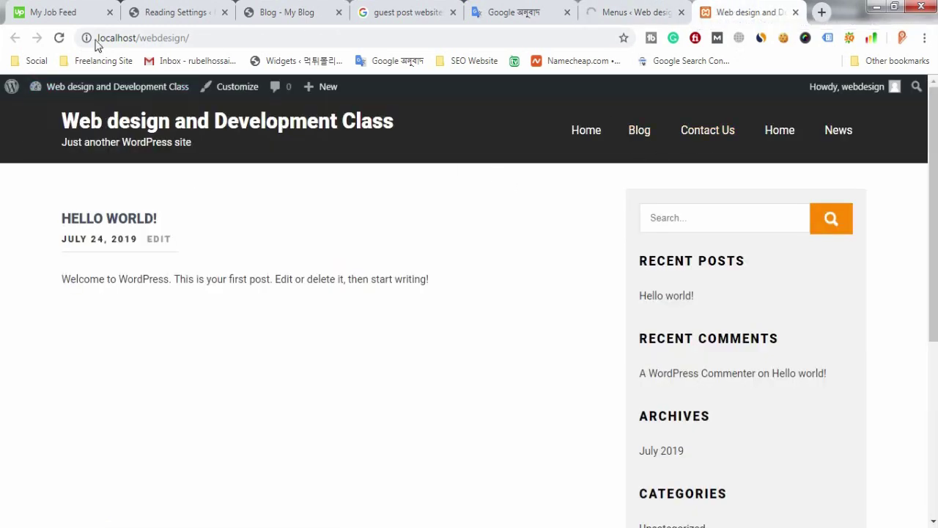
pyautogui.click(57, 38)
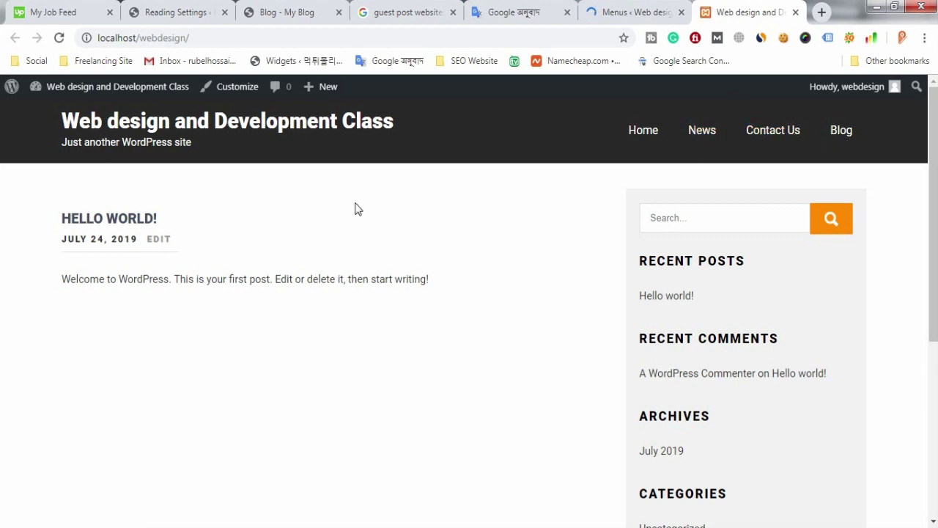
pyautogui.click(636, 11)
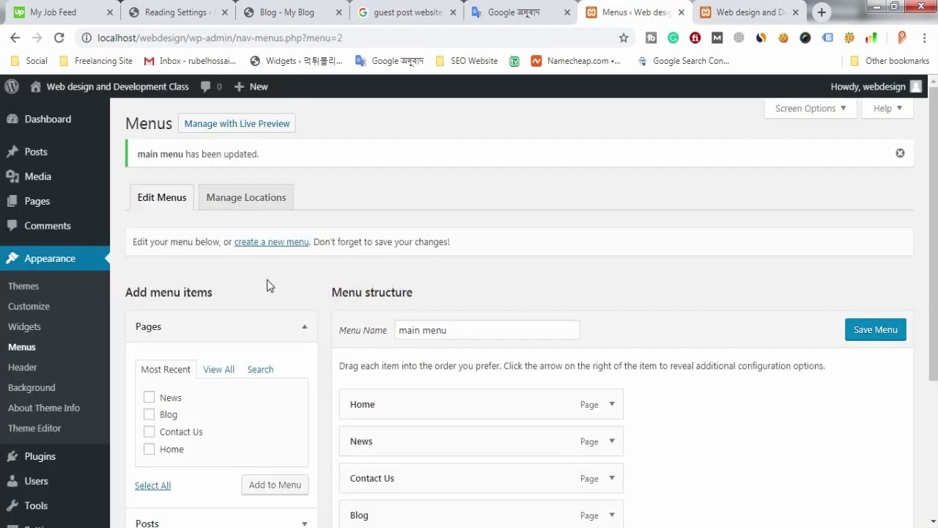
pyautogui.click(749, 10)
pyautogui.moveTo(111, 101)
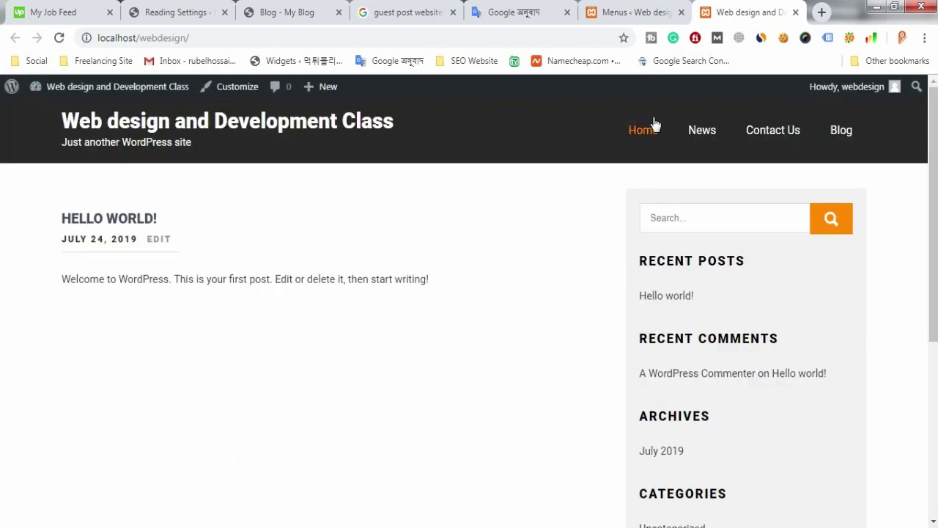
pyautogui.click(625, 6)
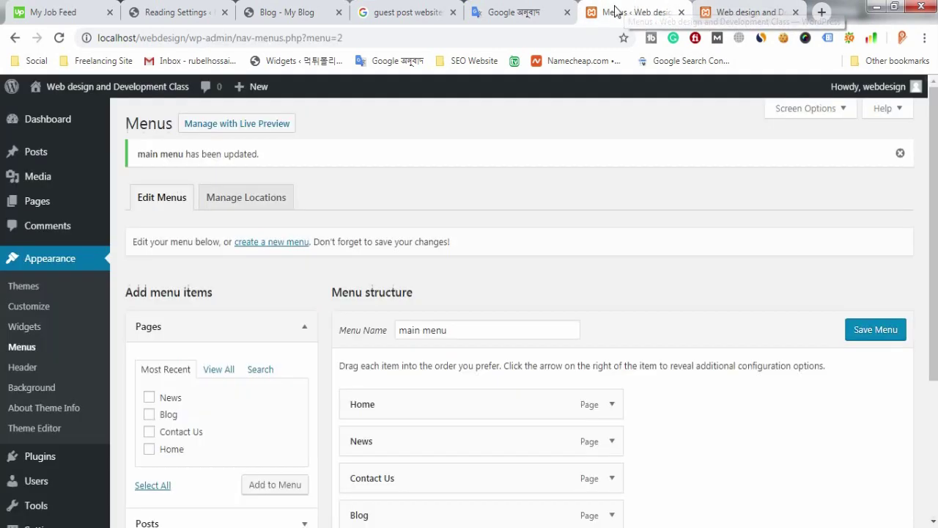
pyautogui.scroll(-2, 10, 357)
pyautogui.scroll(2, 10, 358)
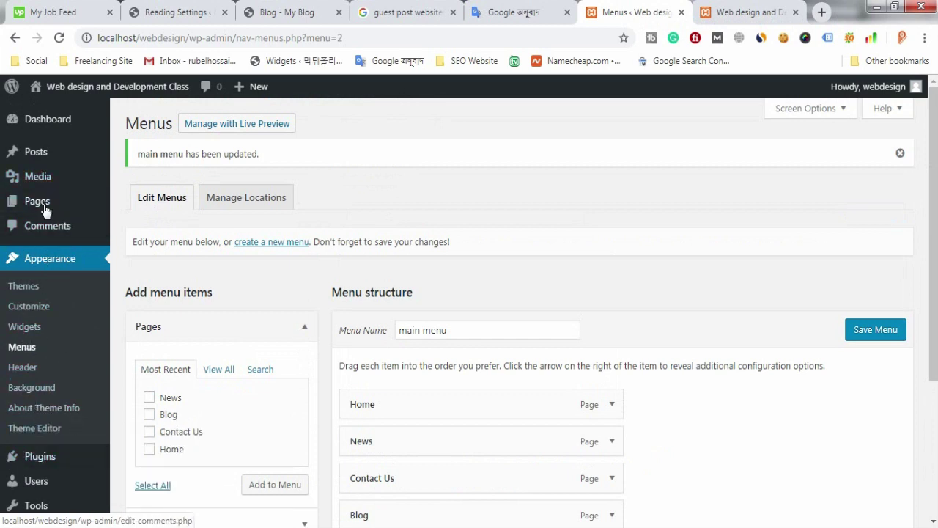
# Step: View the theme's About page, then launch the Customizer from the site's front page
pyautogui.click(45, 410)
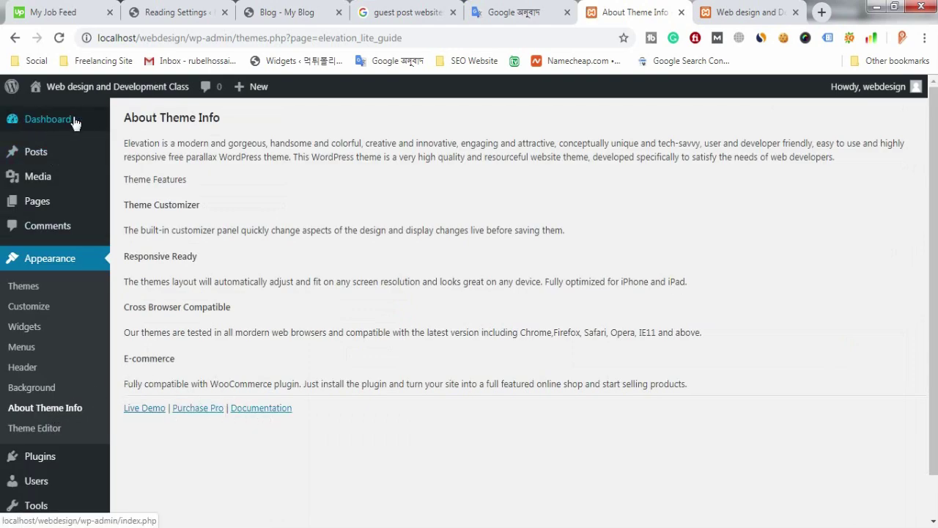
pyautogui.click(740, 12)
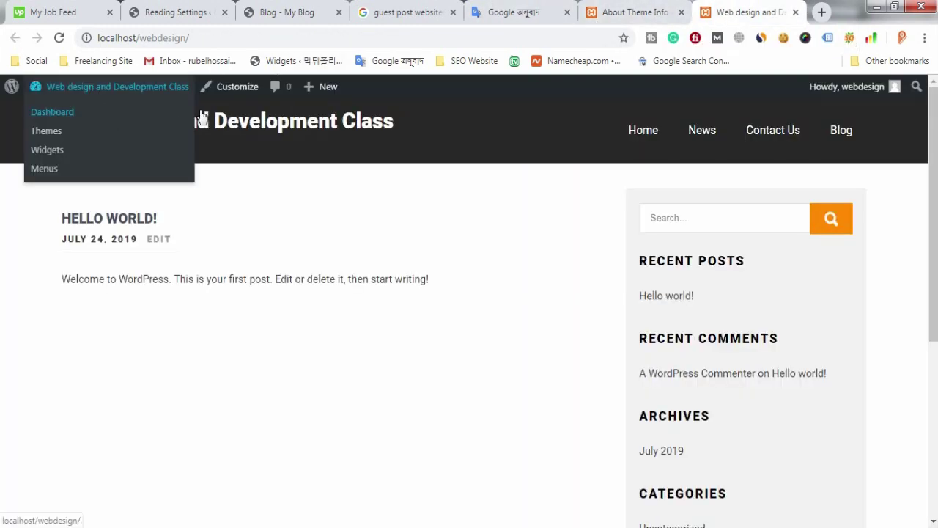
pyautogui.click(237, 88)
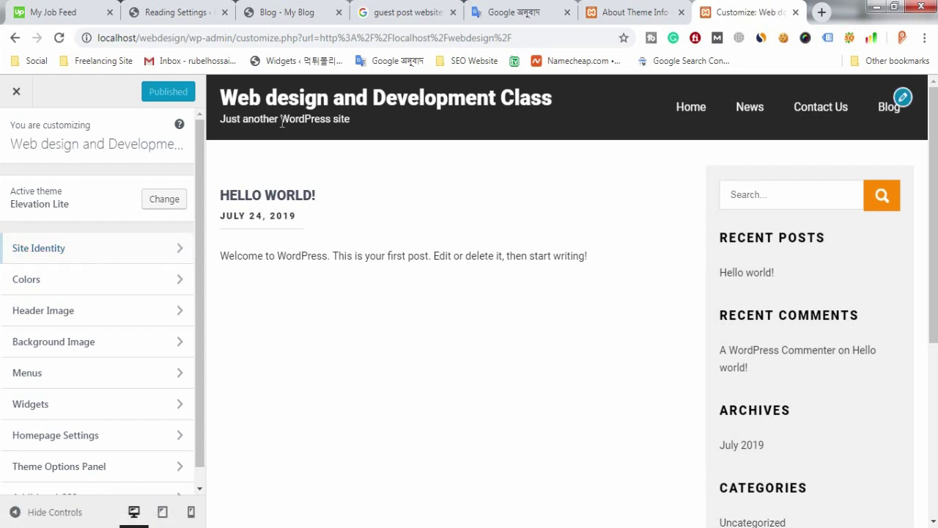
# Step: Untick Display Site Title and Tagline in the Customizer's Site Identity panel
pyautogui.click(162, 258)
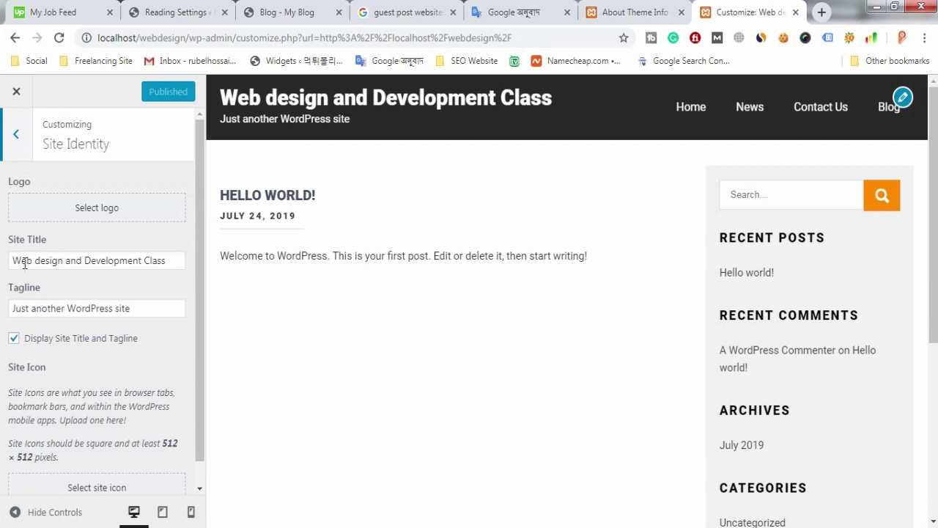
pyautogui.click(15, 264)
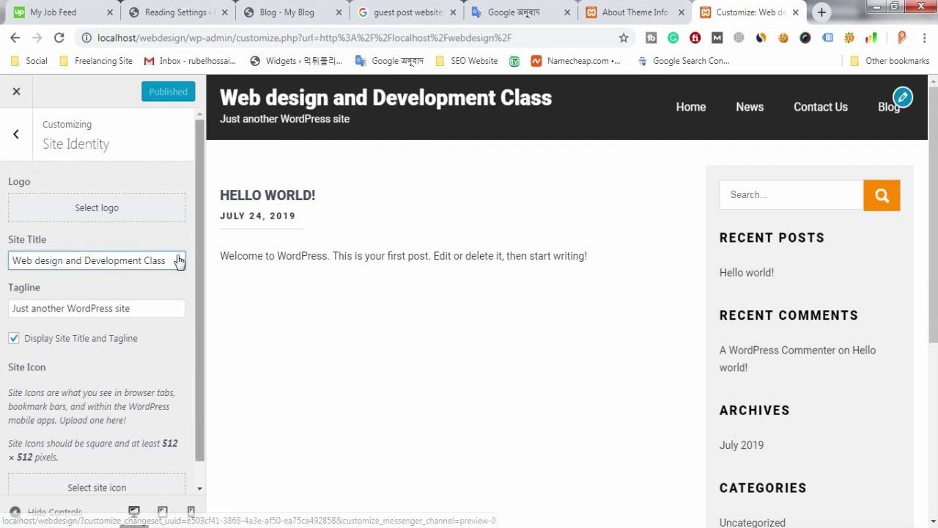
pyautogui.moveTo(129, 308); pyautogui.dragTo(2, 316)
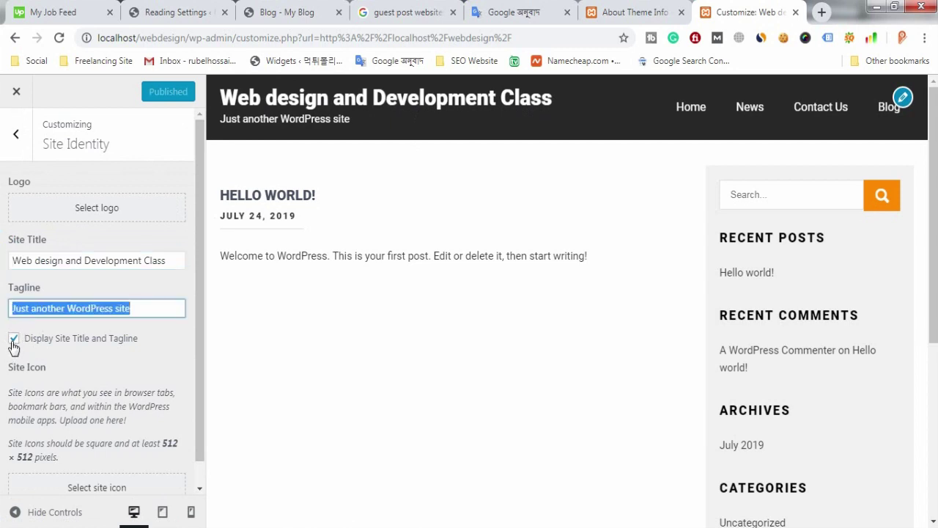
pyautogui.click(14, 341)
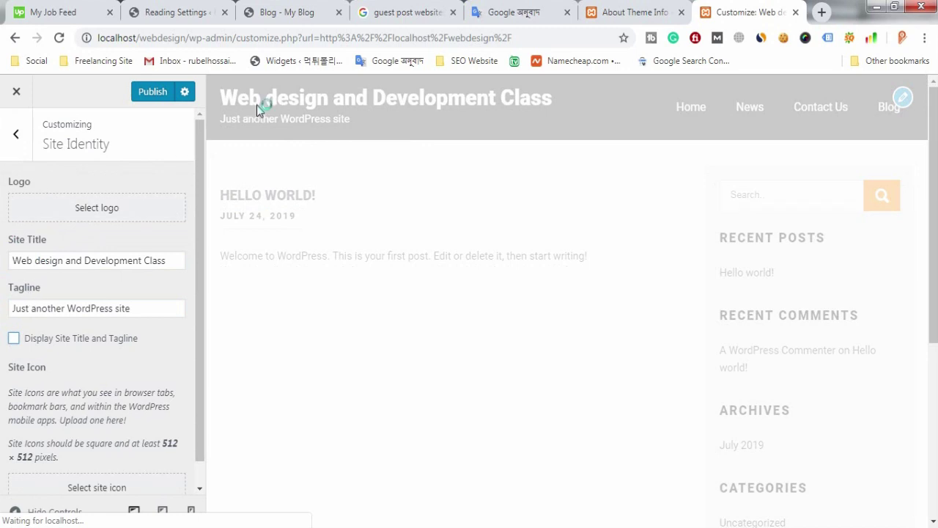
# Step: Upload the orange cart image Untitled-1 as a site logo candidate
pyautogui.click(98, 212)
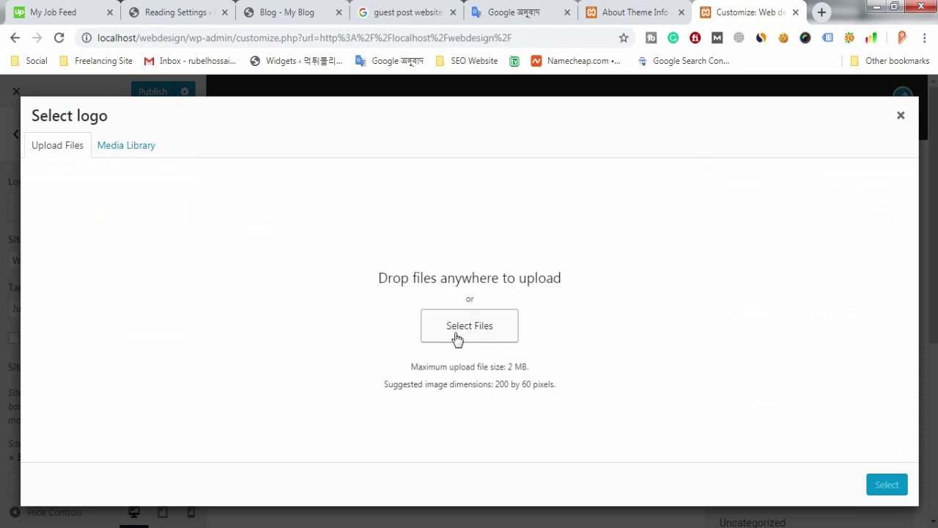
pyautogui.click(478, 334)
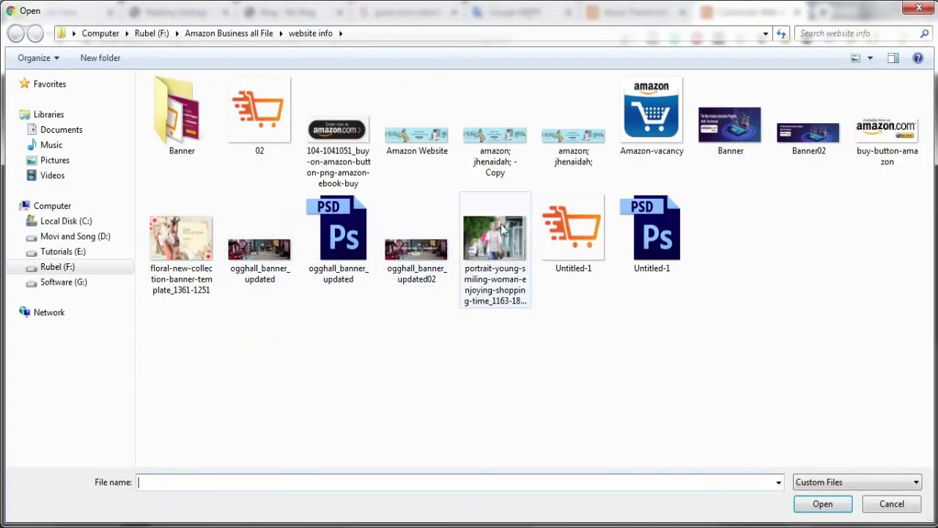
pyautogui.click(590, 250)
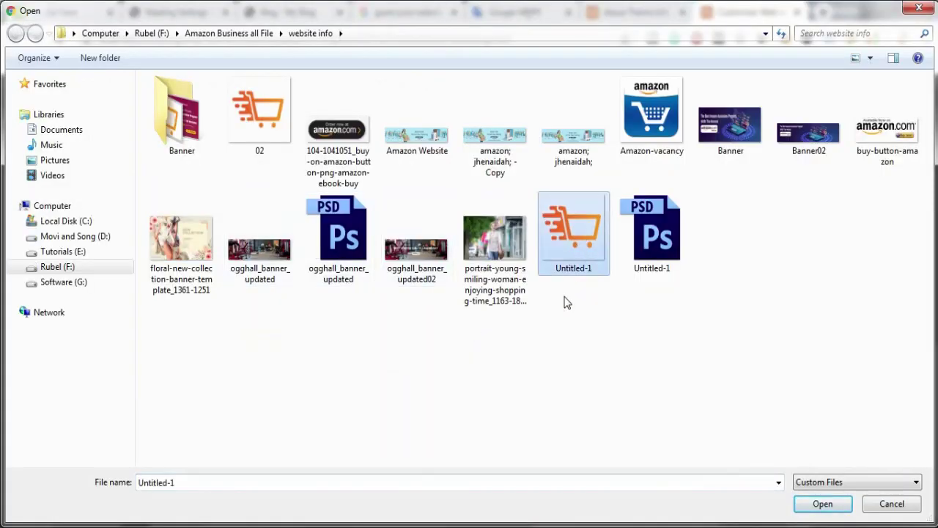
pyautogui.doubleClick(574, 242)
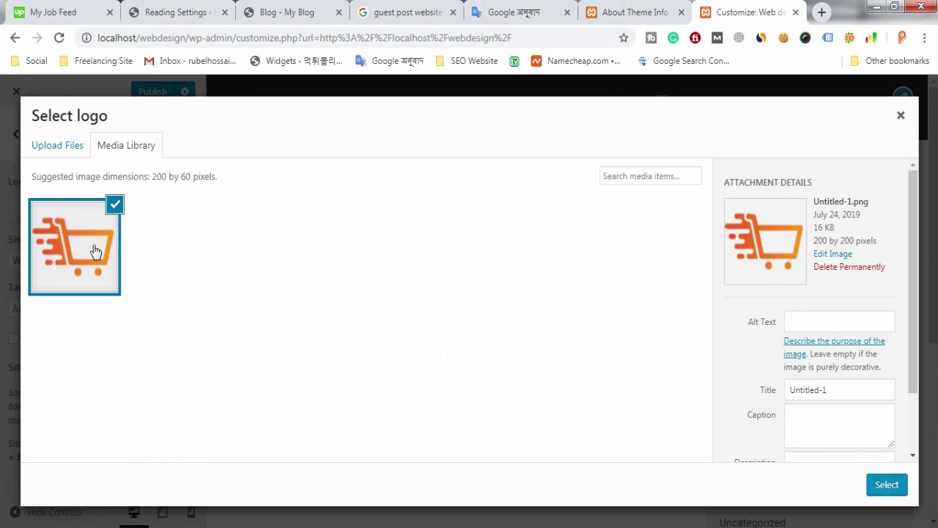
# Step: Select the cart image and crop it to include the whole cart
pyautogui.click(888, 485)
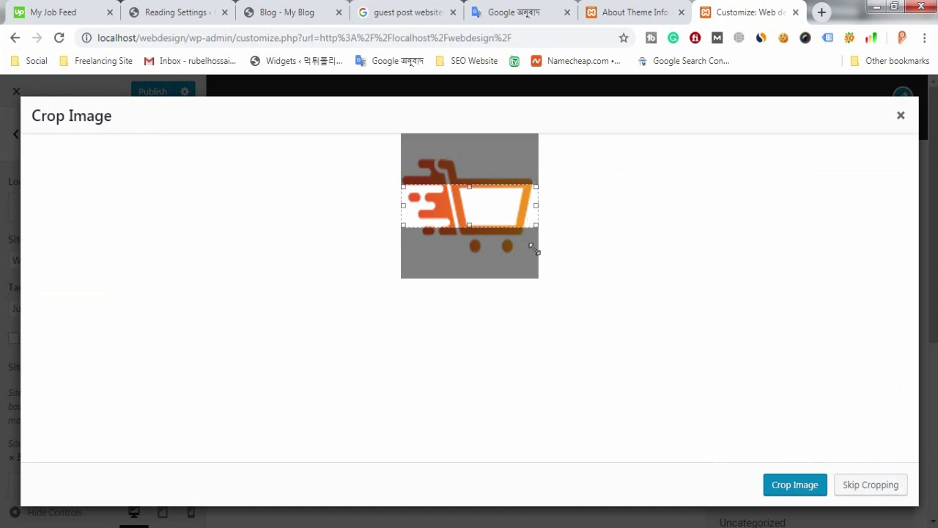
pyautogui.moveTo(534, 250); pyautogui.dragTo(538, 262)
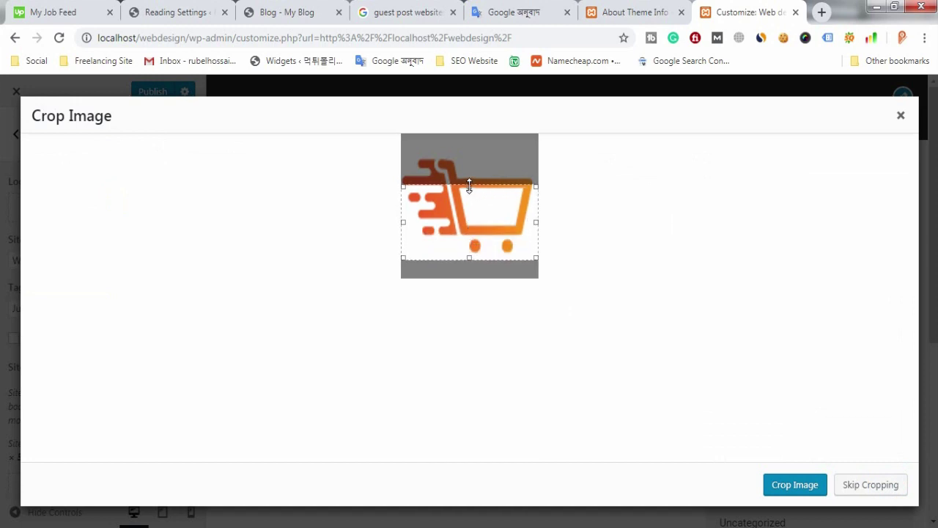
pyautogui.moveTo(470, 186); pyautogui.dragTo(480, 153)
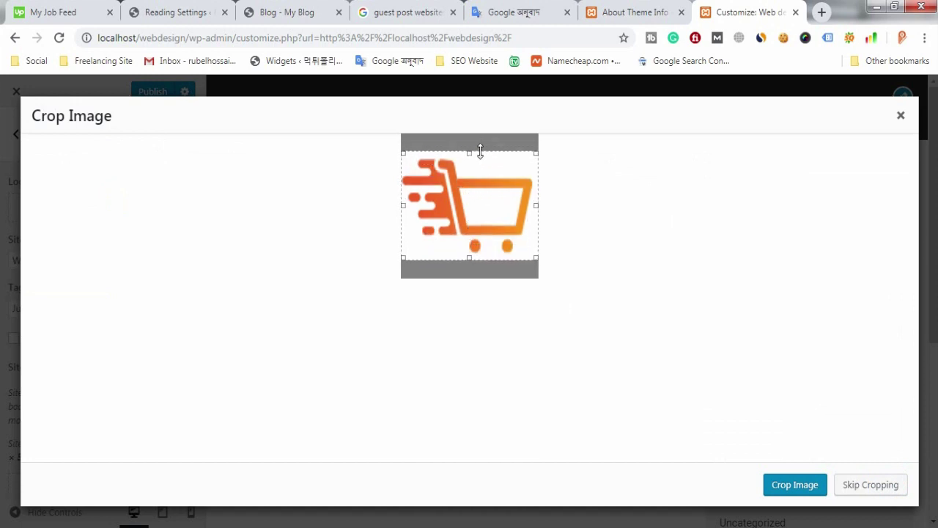
pyautogui.click(810, 488)
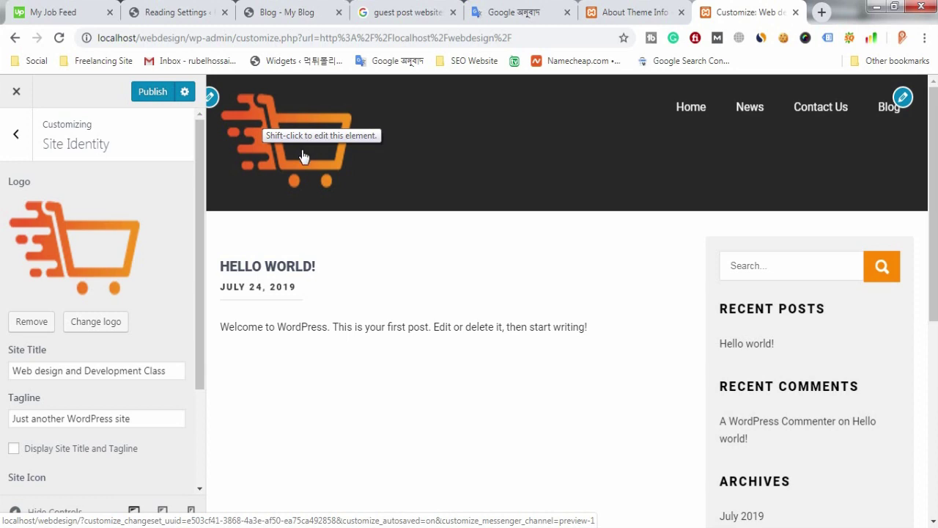
# Step: Publish the logo and header changes, peek at Header Image, then open the Theme Options Panel
pyautogui.click(150, 96)
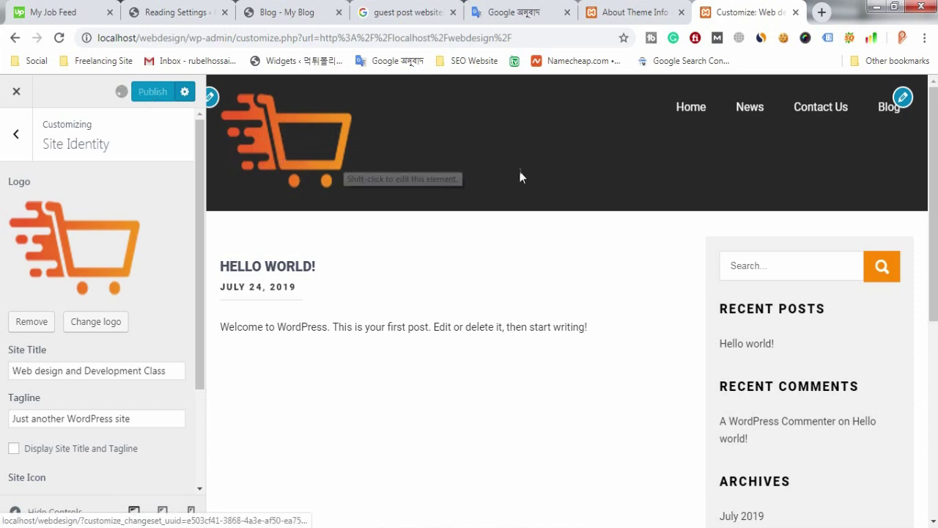
pyautogui.click(18, 133)
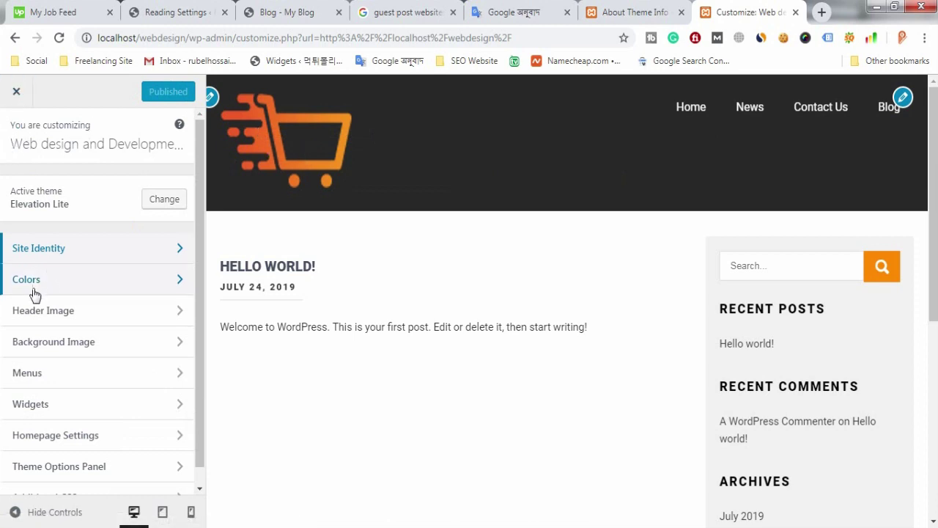
pyautogui.click(85, 323)
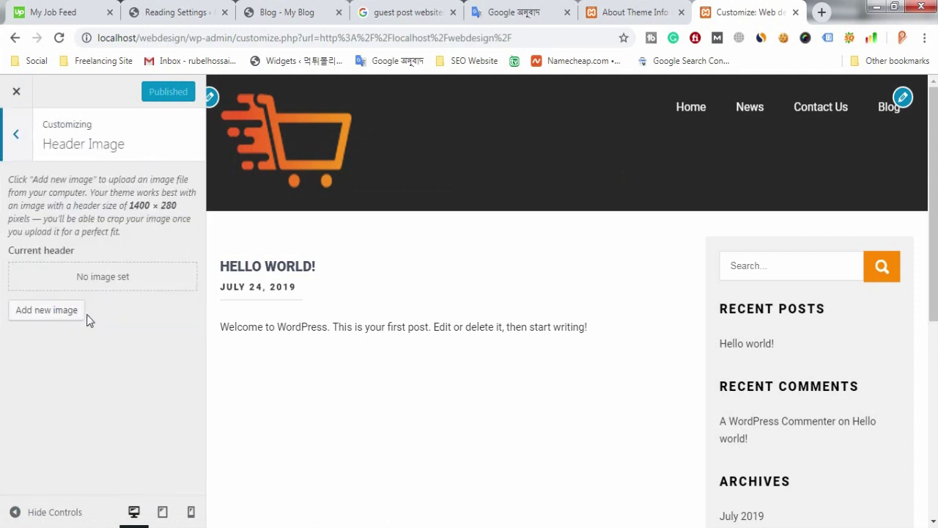
pyautogui.press('Escape')
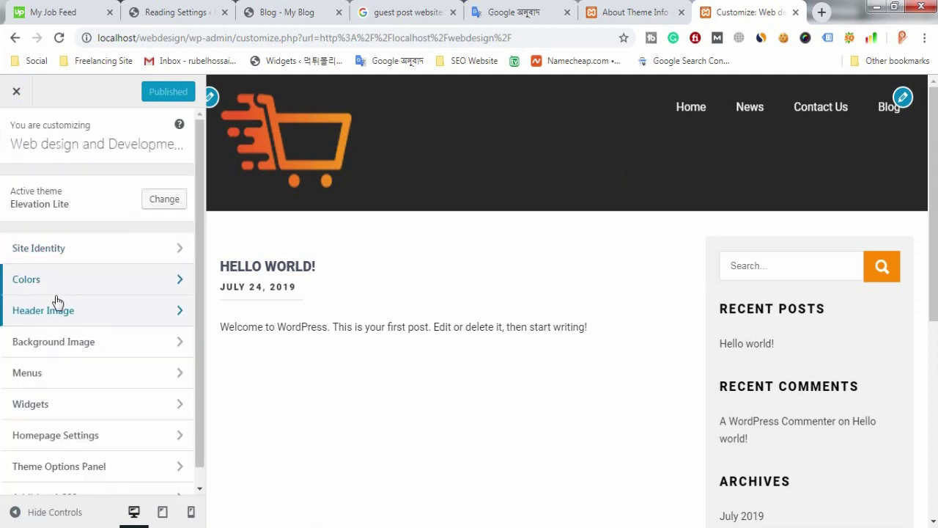
pyautogui.scroll(-1, 56, 304)
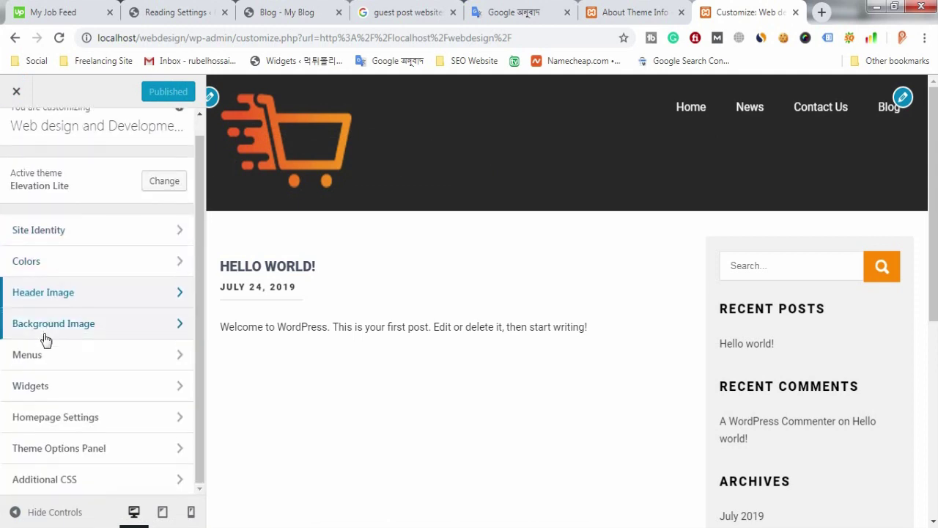
pyautogui.click(108, 455)
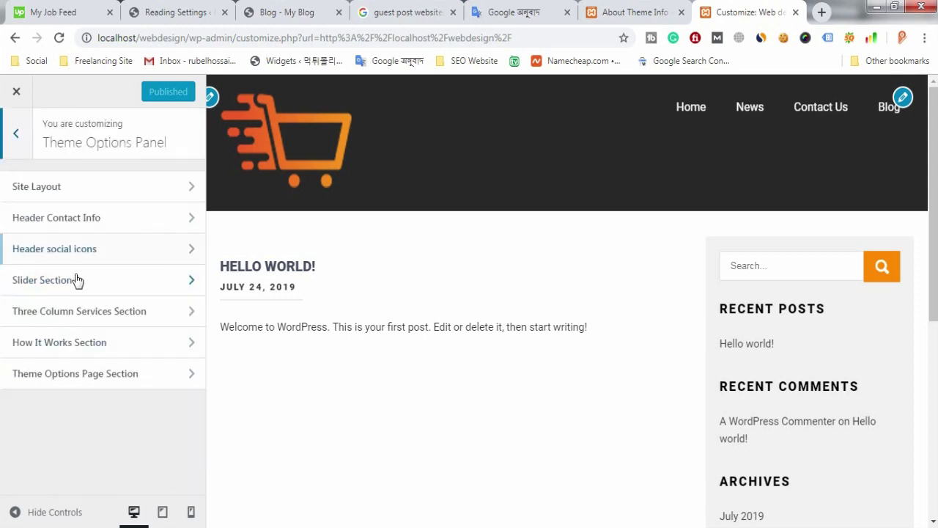
# Step: Enter the header contact phone number and e-mail address, then open Header social icons
pyautogui.click(95, 231)
pyautogui.click(63, 199)
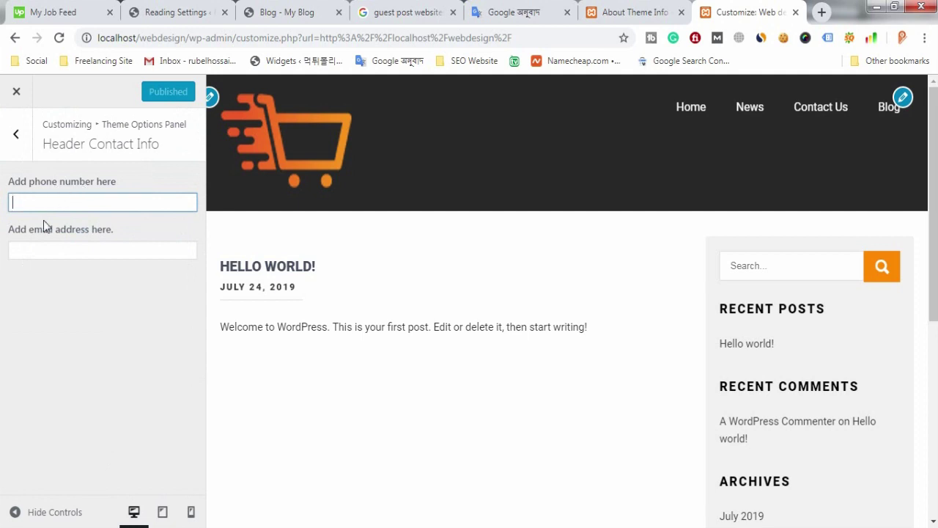
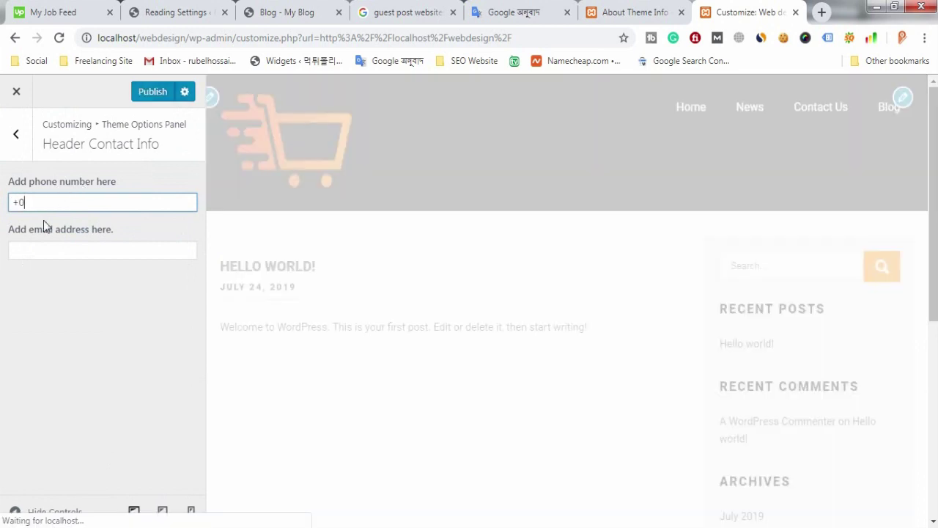
pyautogui.click(77, 251)
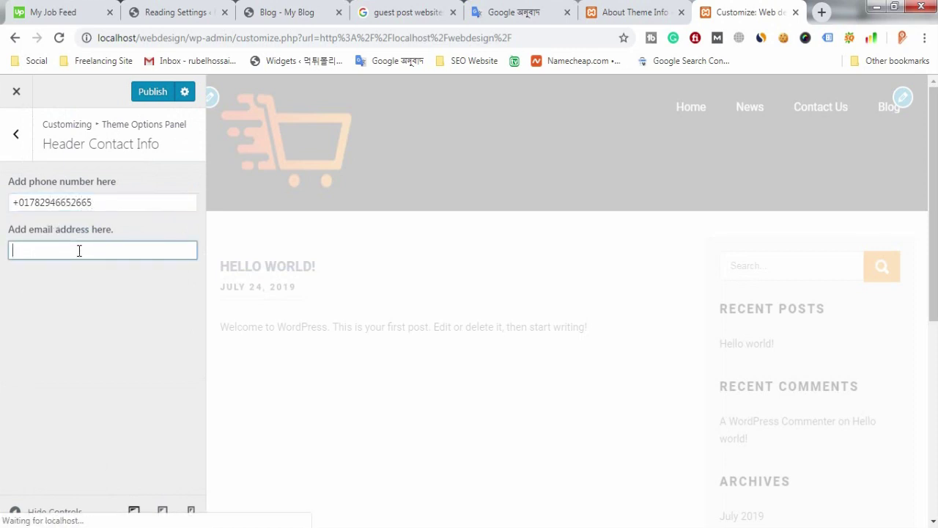
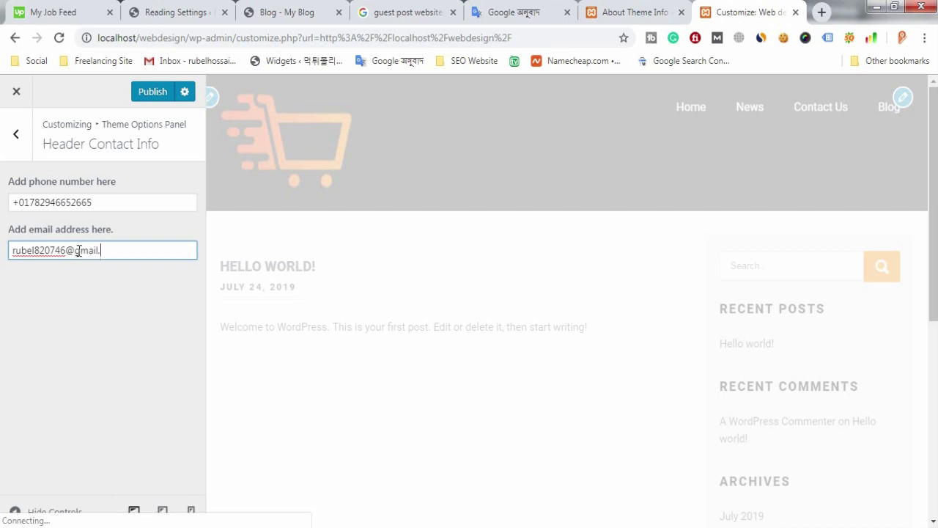
pyautogui.click(11, 139)
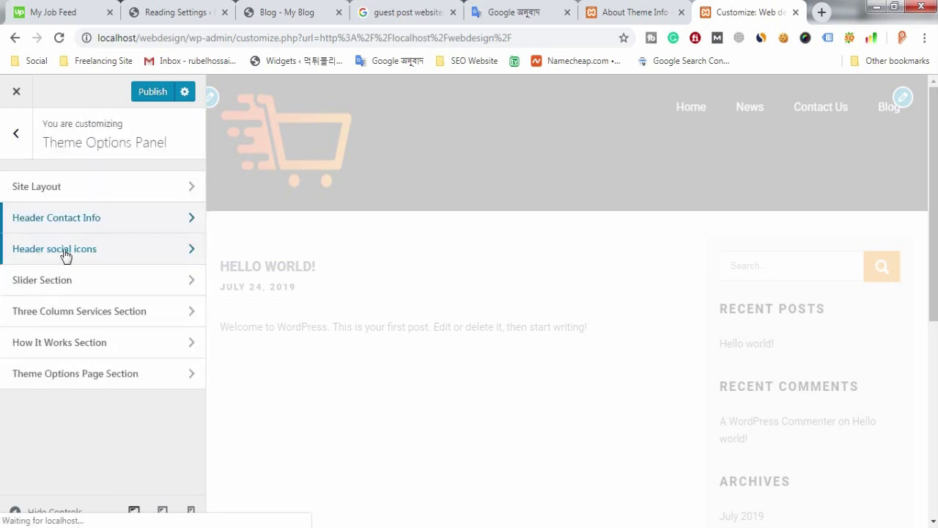
pyautogui.click(108, 262)
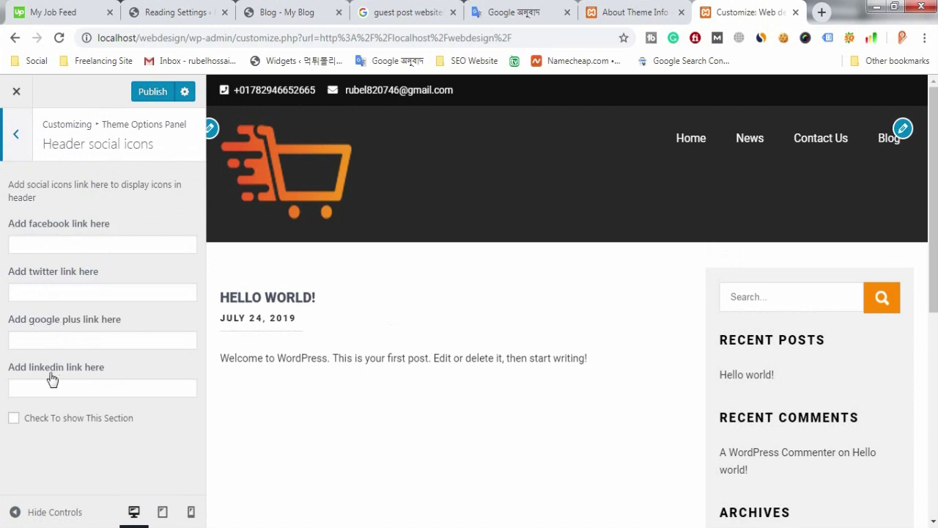
# Step: Set '#' as the placeholder link for the Twitter, Google Plus and LinkedIn icons
pyautogui.click(72, 247)
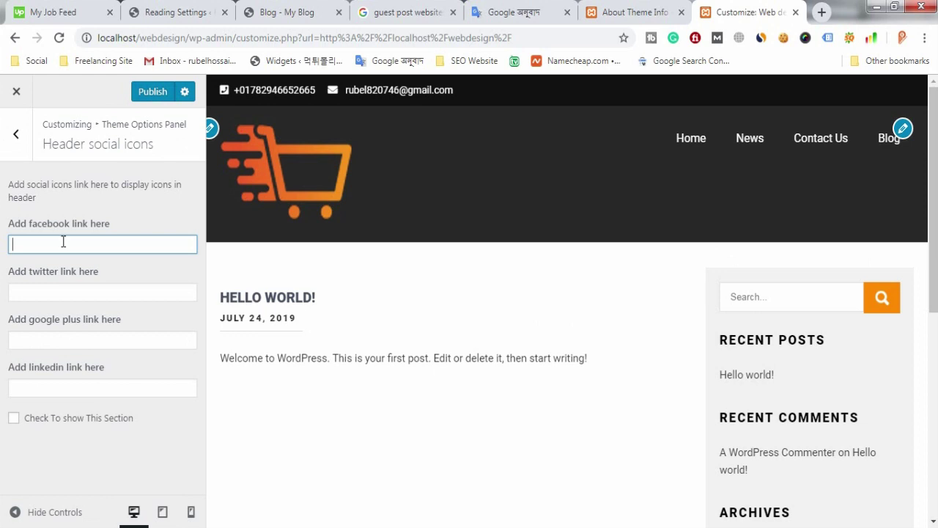
pyautogui.click(51, 291)
pyautogui.write('#')
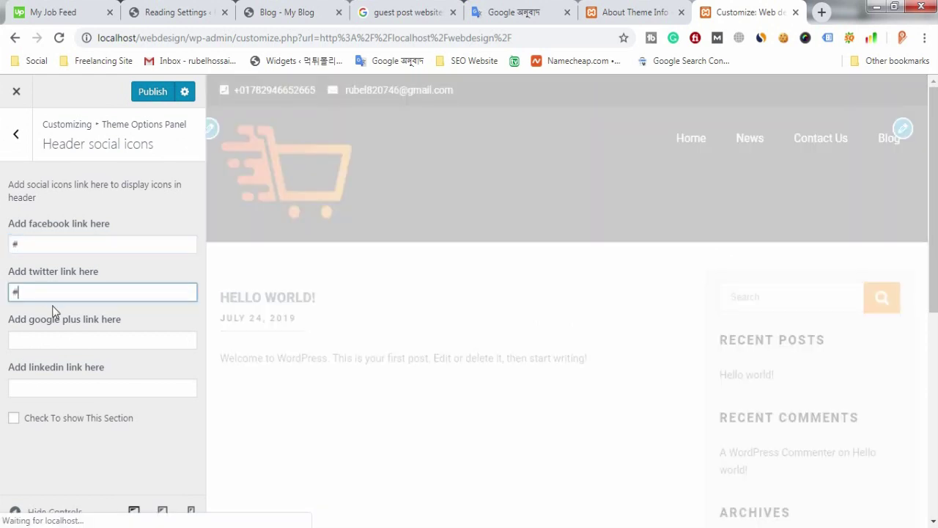
pyautogui.click(62, 340)
pyautogui.write('#')
pyautogui.click(64, 388)
pyautogui.write('#')
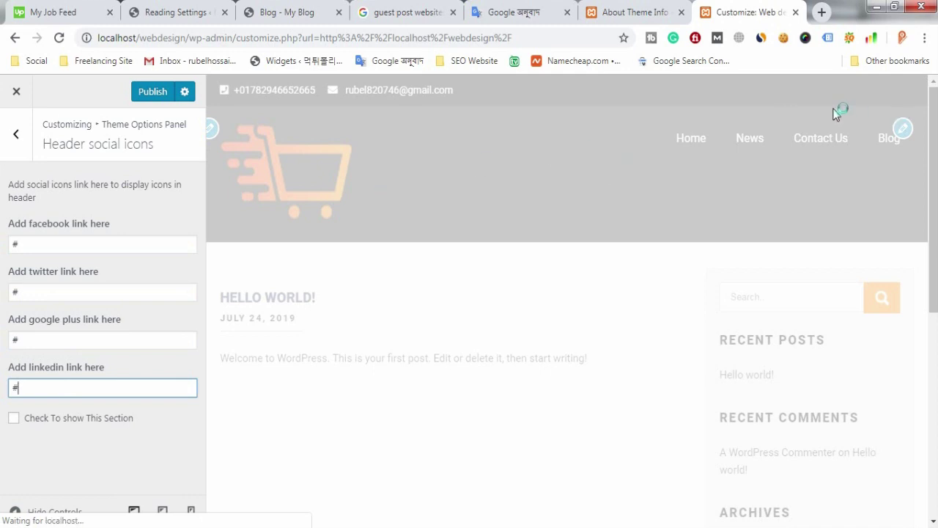
# Step: Enable the social icons section, publish, and exit the Customizer to the live site
pyautogui.click(14, 419)
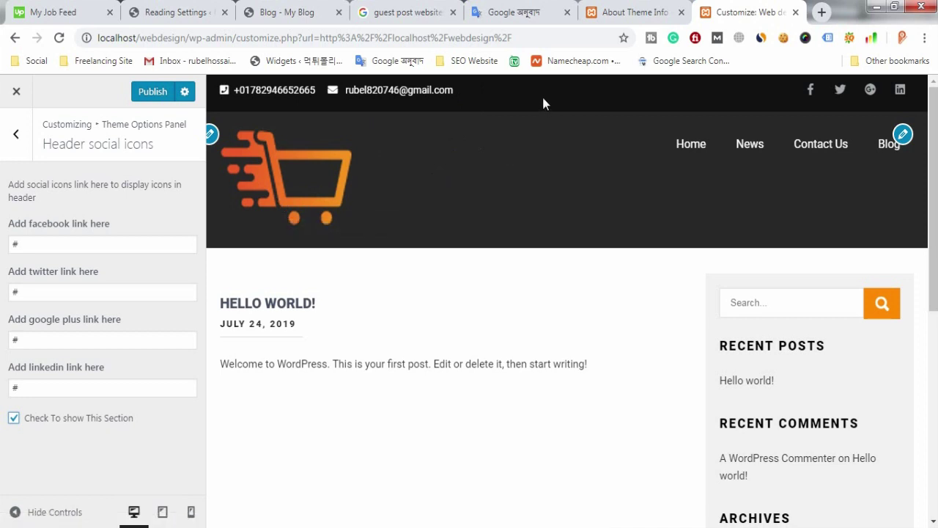
pyautogui.click(161, 98)
pyautogui.click(28, 104)
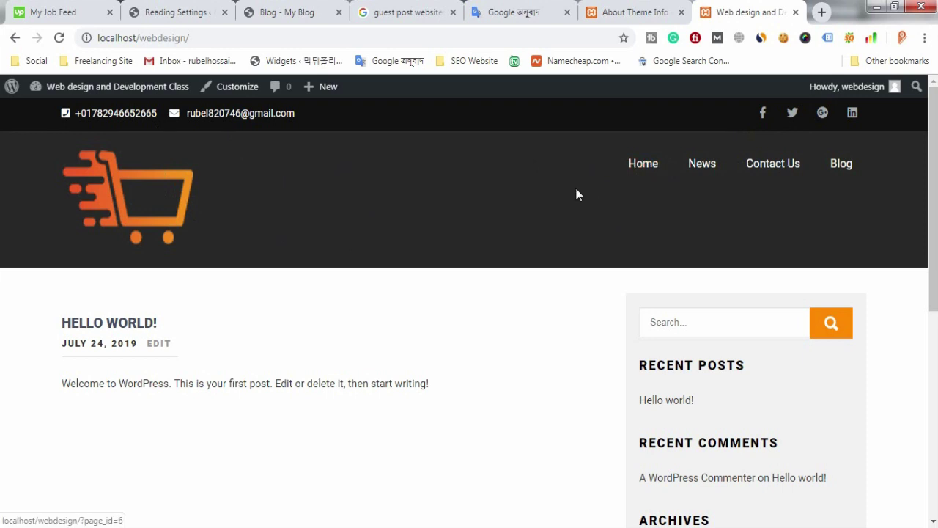
# Step: Switch to the admin dashboard and open Settings > General
pyautogui.click(645, 12)
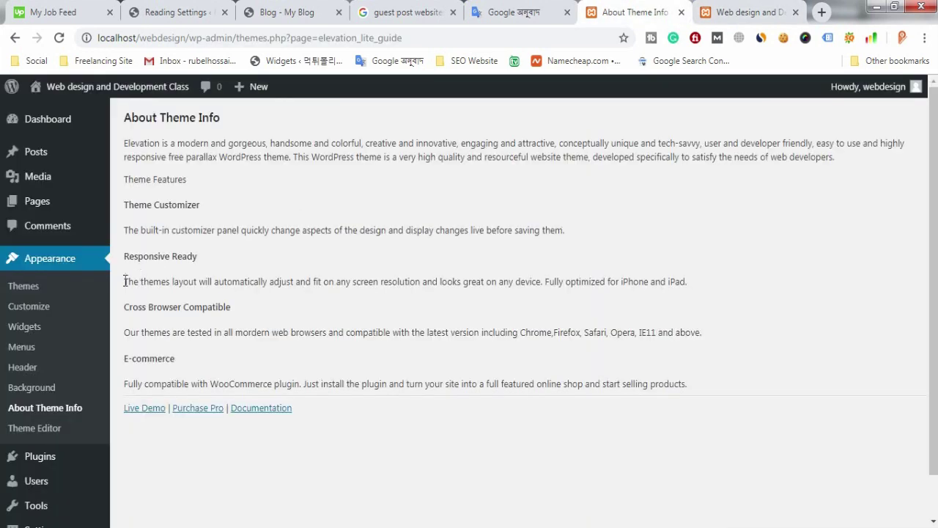
pyautogui.scroll(-1, 55, 283)
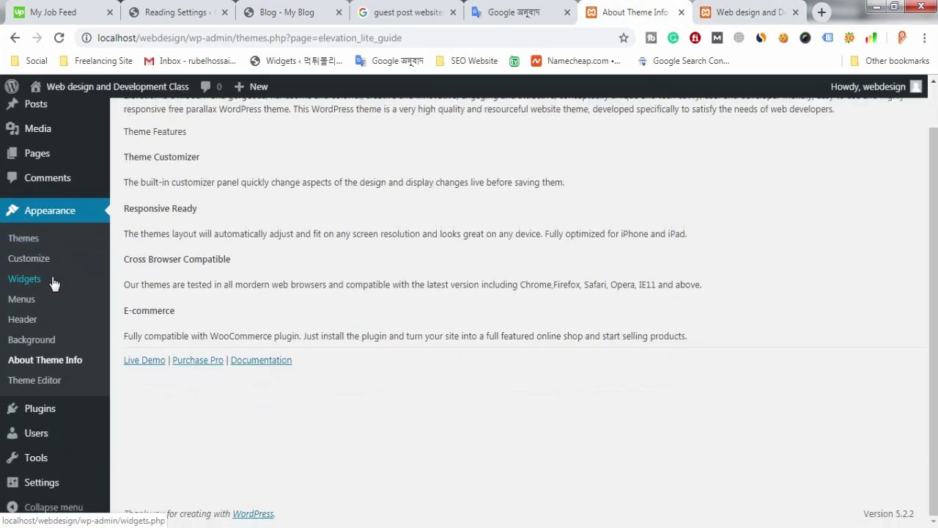
pyautogui.click(42, 482)
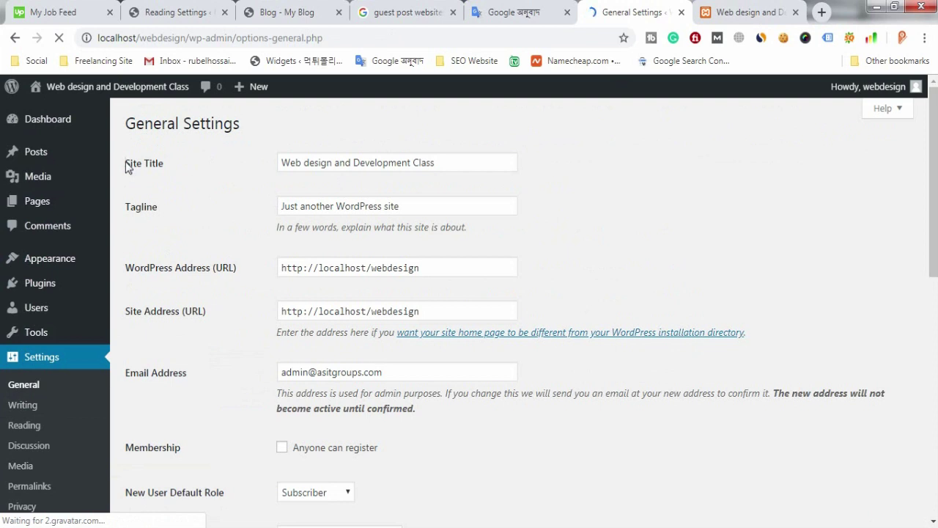
# Step: Replace the 'Just another WordPress site' tagline with the site owner's name and save
pyautogui.moveTo(377, 138); pyautogui.dragTo(272, 161)
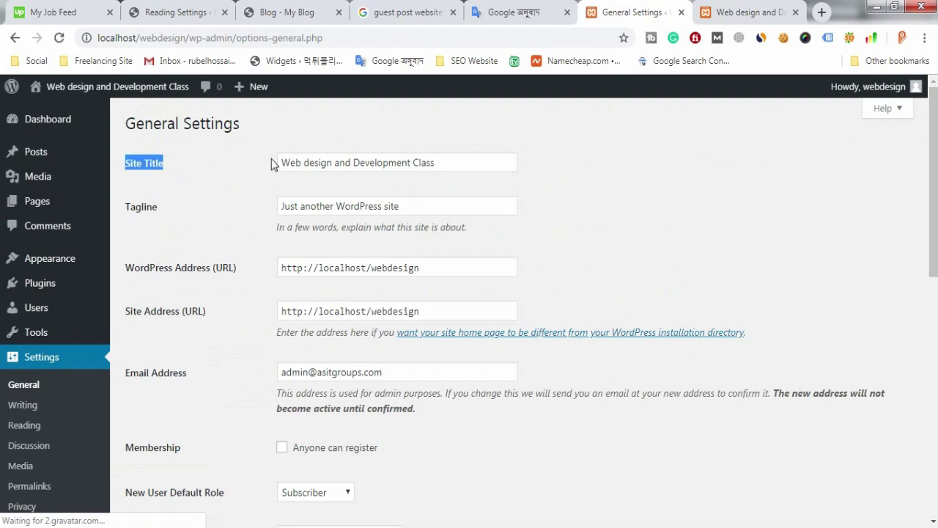
pyautogui.moveTo(451, 160); pyautogui.dragTo(272, 161)
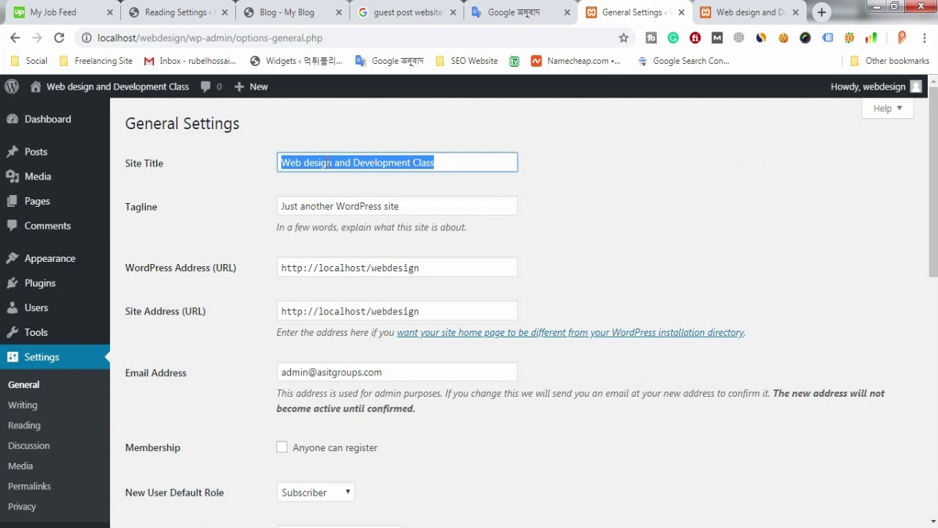
pyautogui.moveTo(414, 208); pyautogui.dragTo(259, 189)
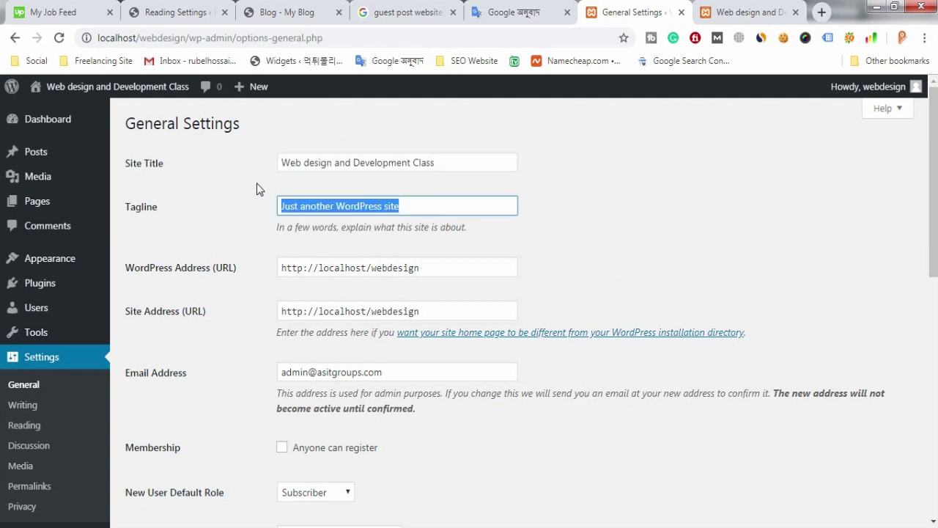
pyautogui.press('BackSpace')
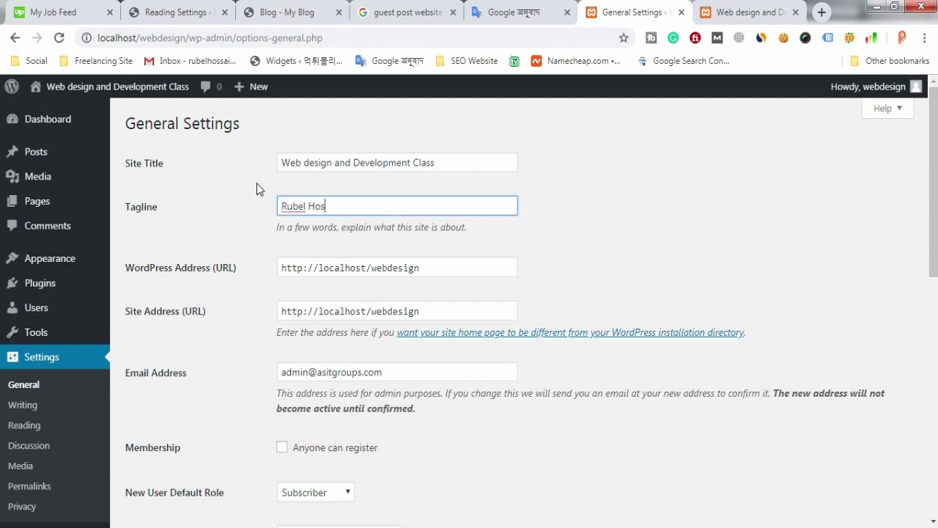
pyautogui.scroll(-8, 271, 367)
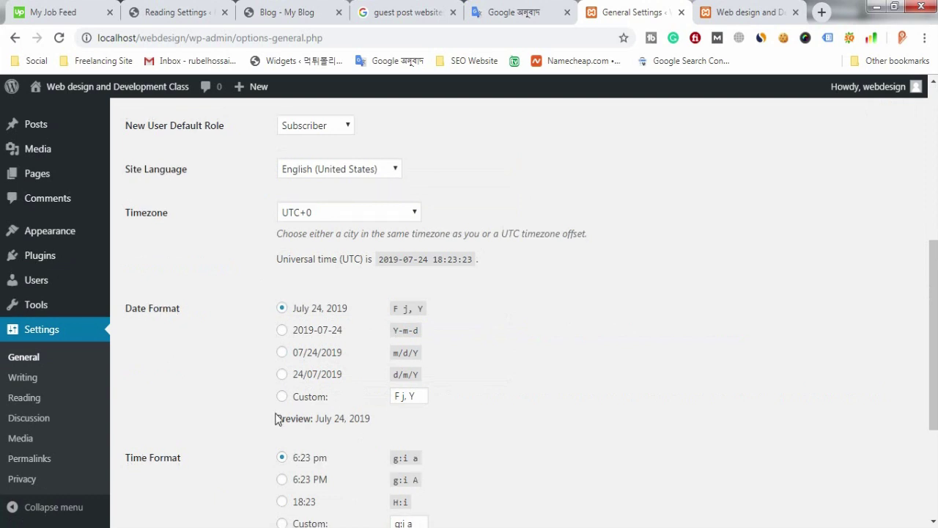
pyautogui.click(170, 458)
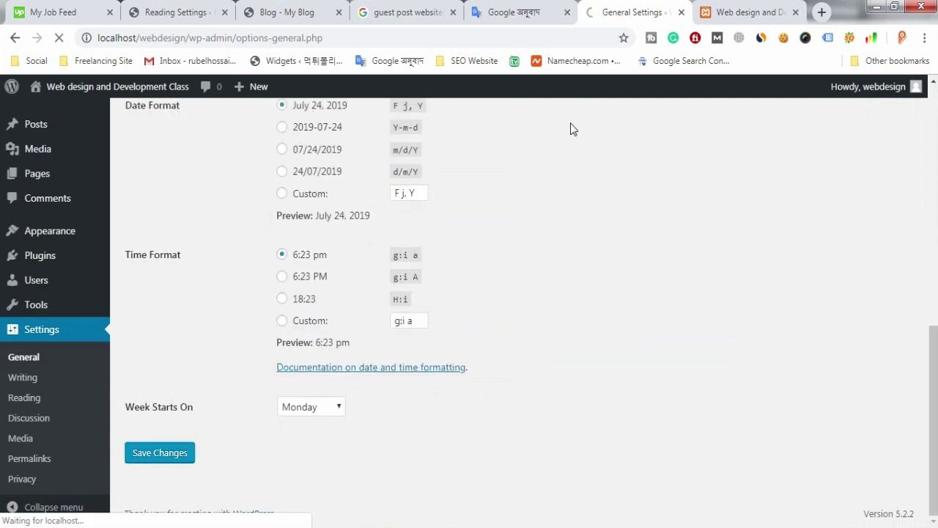
# Step: Reload the live site to check the new tagline, then return to General Settings
pyautogui.click(757, 17)
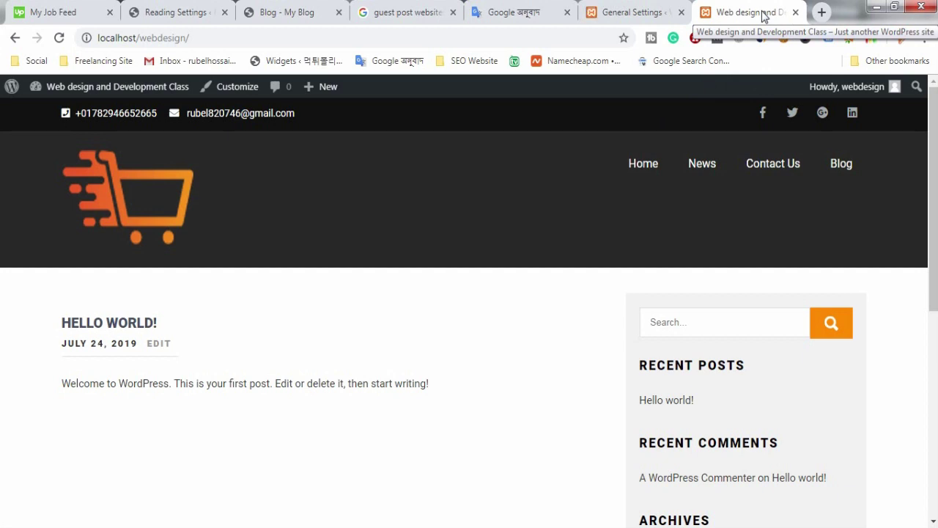
pyautogui.click(54, 40)
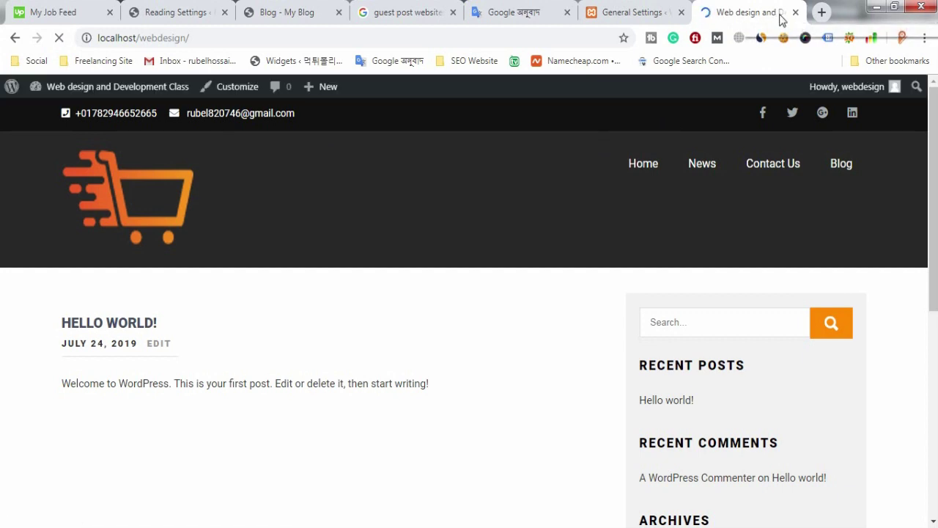
pyautogui.click(649, 9)
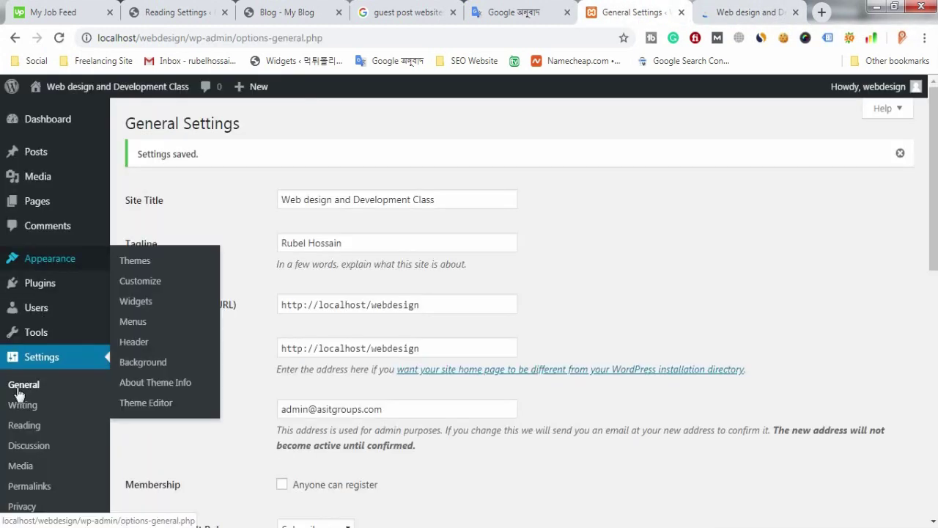
# Step: Look through the Media and Permalinks settings, then go to Settings > Reading
pyautogui.scroll(-2, 26, 396)
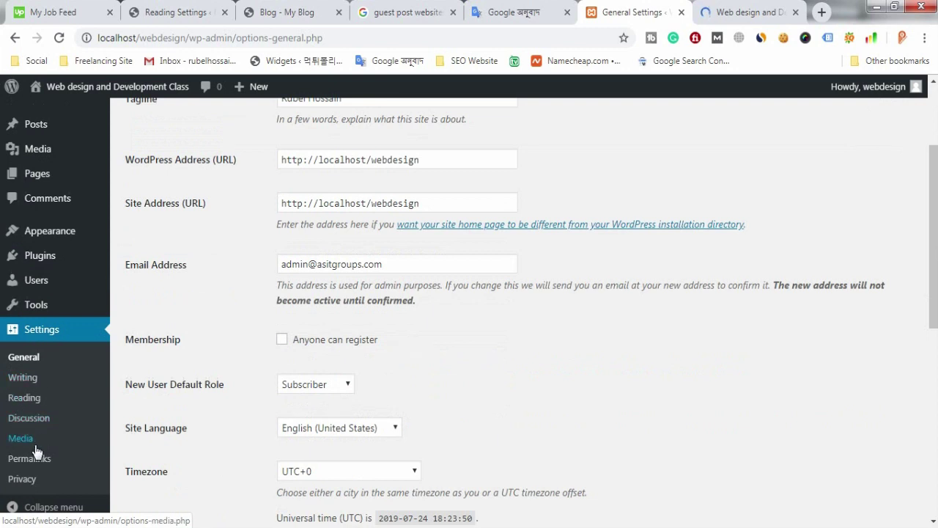
pyautogui.click(26, 440)
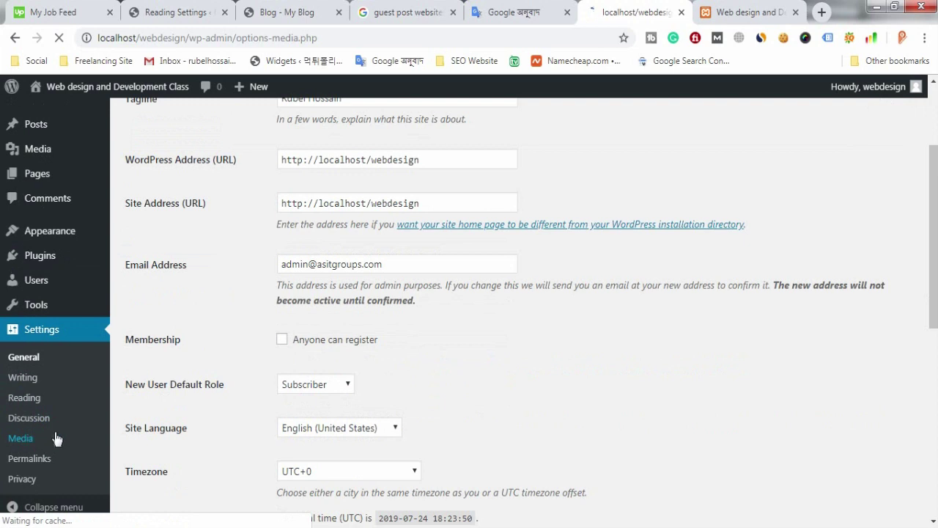
pyautogui.click(746, 12)
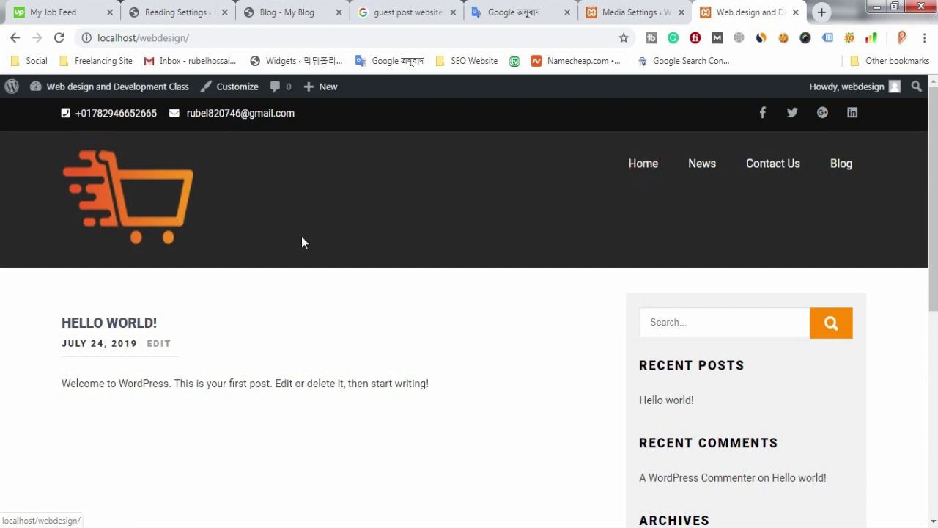
pyautogui.click(631, 11)
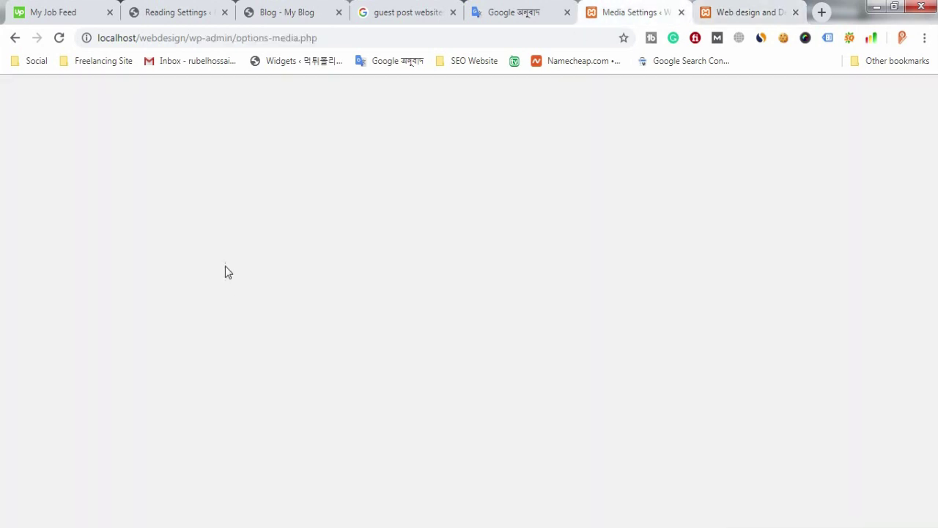
pyautogui.scroll(-2, 52, 395)
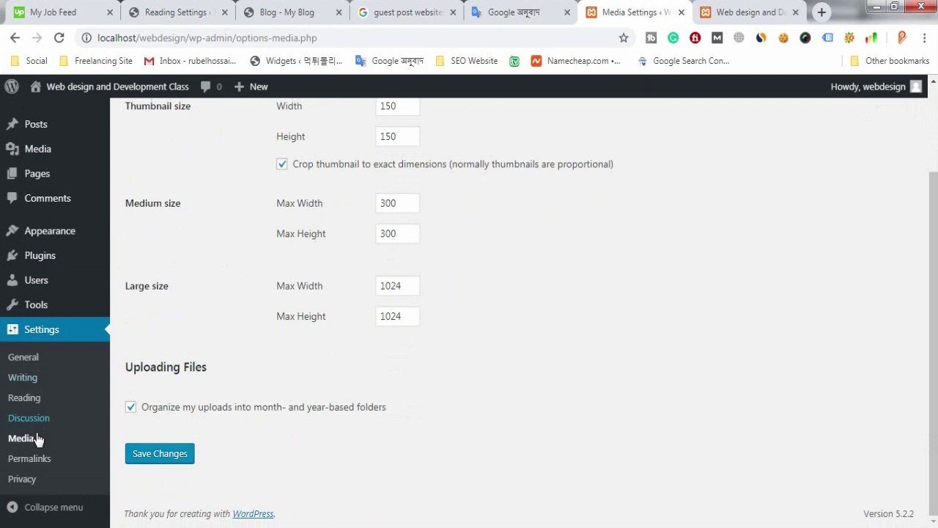
pyautogui.click(41, 464)
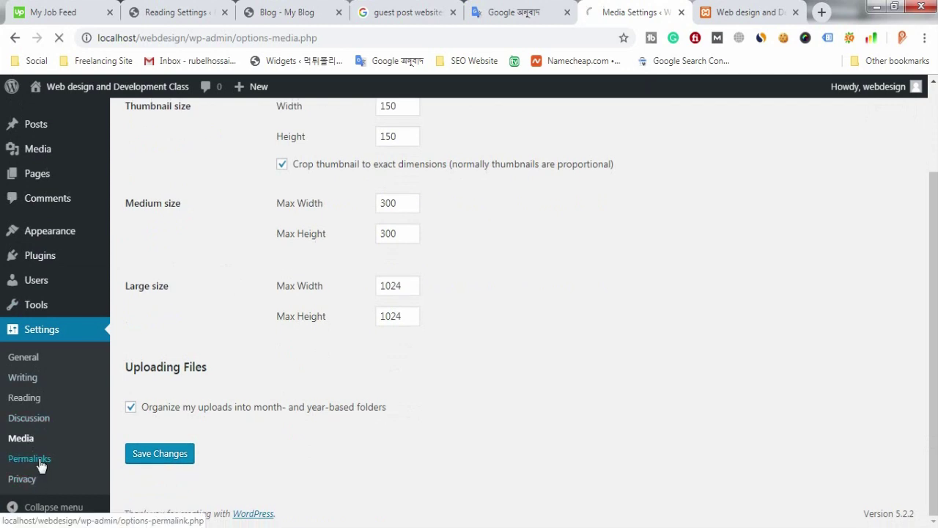
pyautogui.click(20, 402)
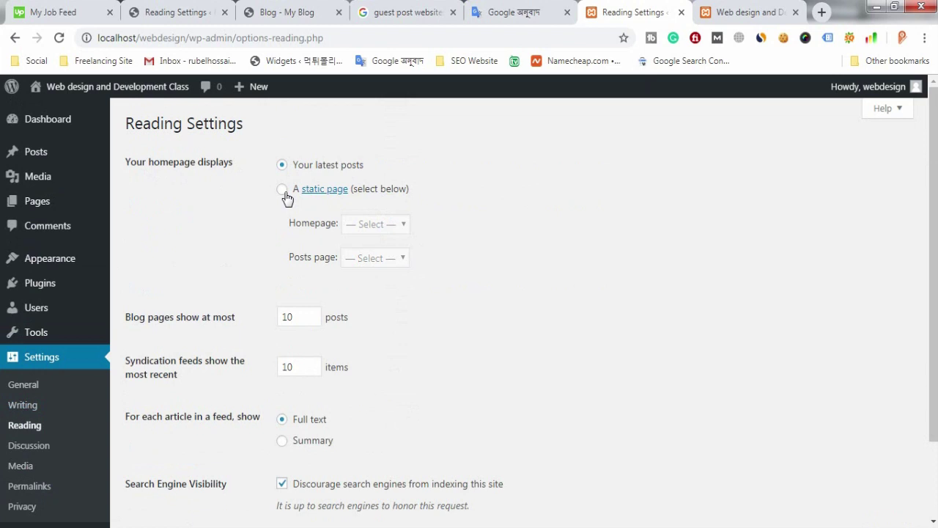
# Step: Use a static homepage with Home as front page and Blog as posts page, save, and view the site
pyautogui.click(282, 190)
pyautogui.click(393, 225)
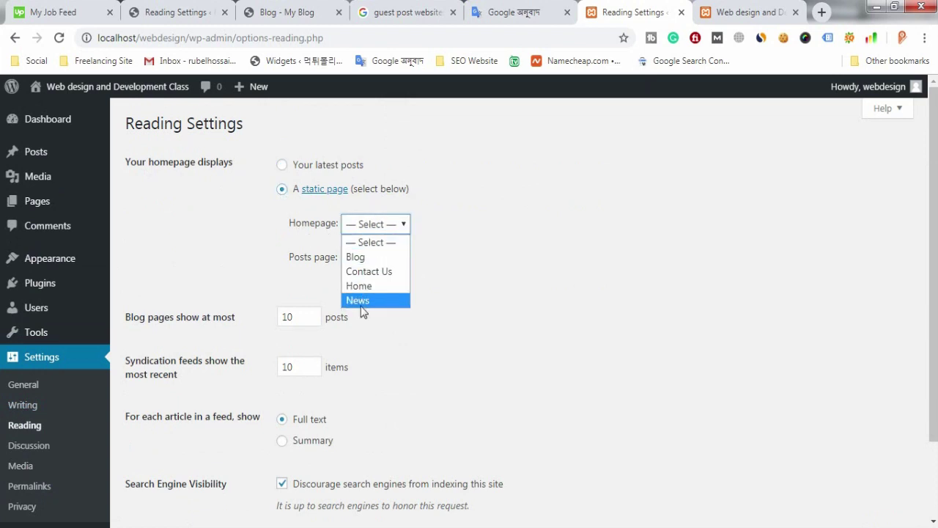
pyautogui.click(364, 287)
pyautogui.scroll(-1, 356, 278)
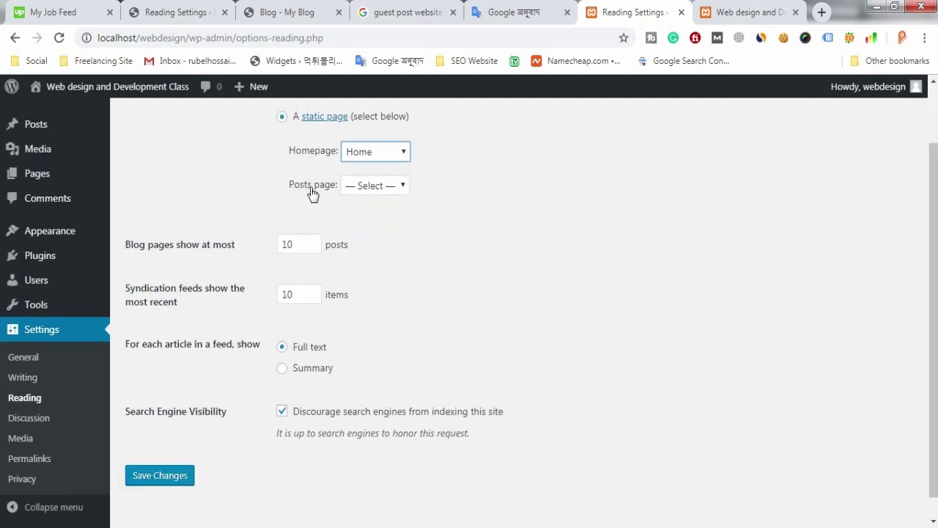
pyautogui.click(383, 188)
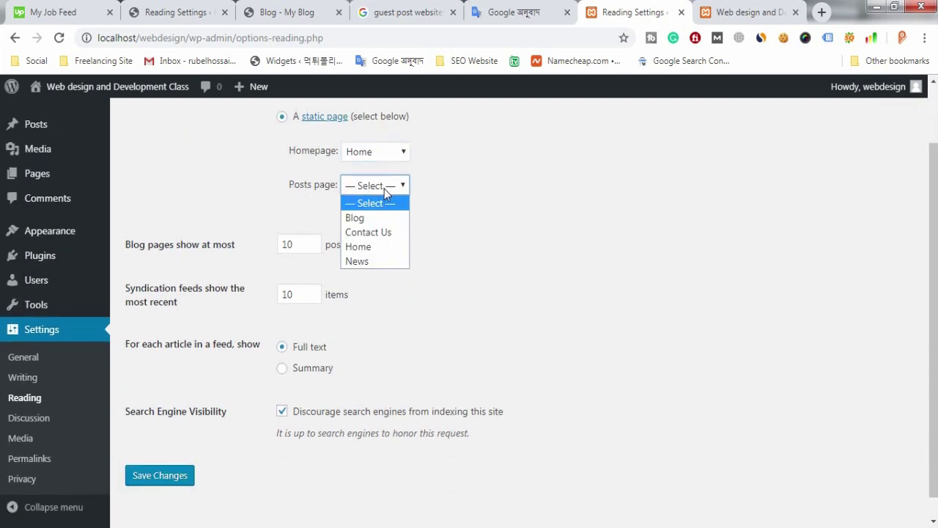
pyautogui.click(359, 218)
pyautogui.click(162, 478)
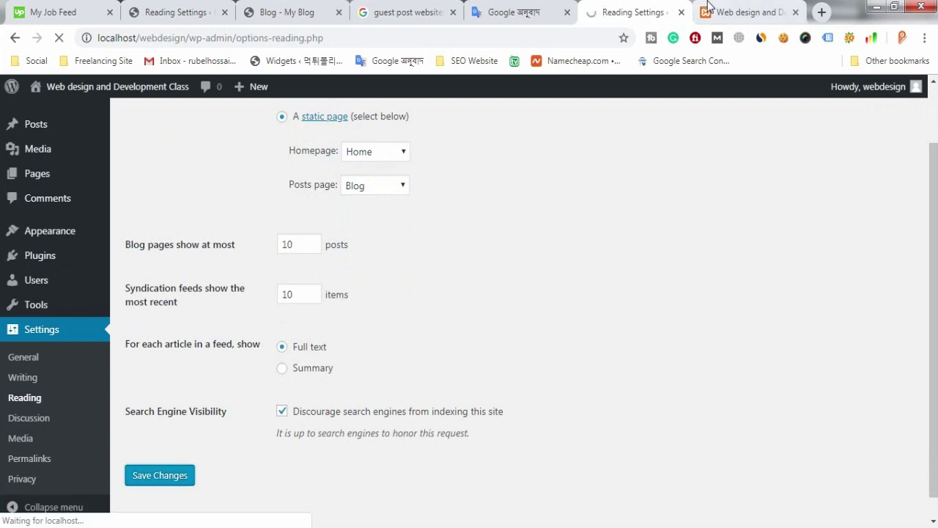
pyautogui.click(748, 11)
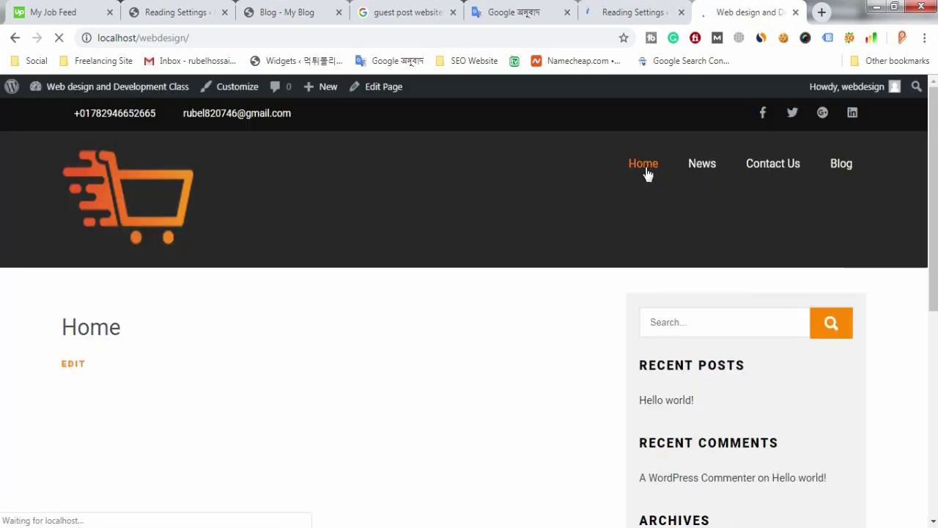
# Step: Scroll through the live Home page to check the new static front page
pyautogui.click(609, 8)
pyautogui.click(744, 12)
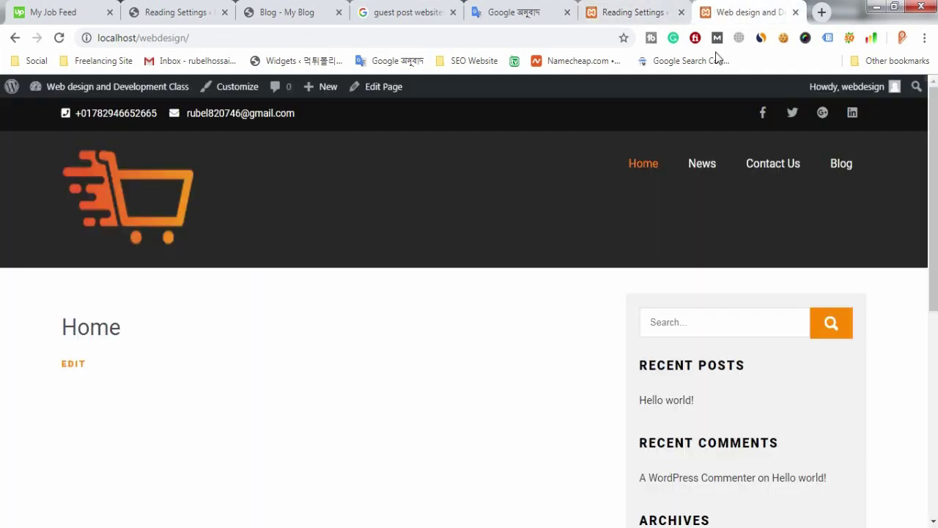
pyautogui.scroll(-5, 711, 405)
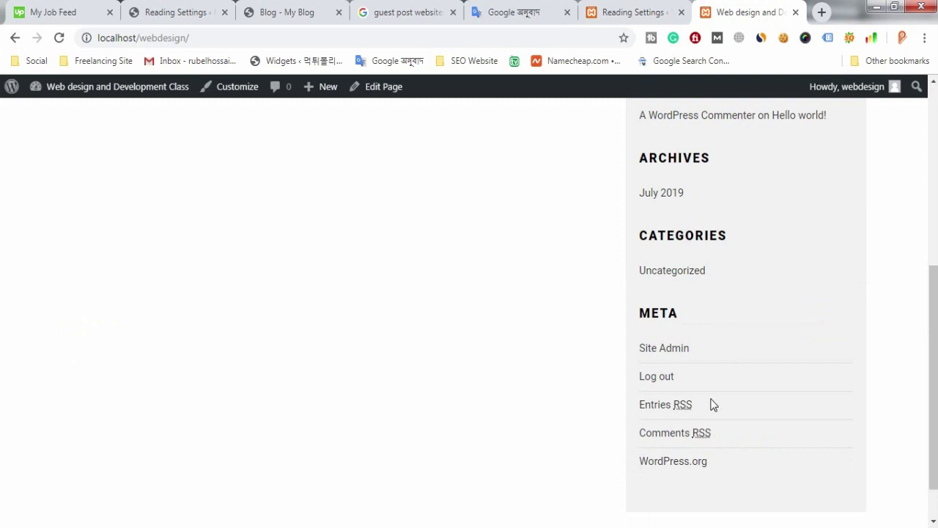
pyautogui.scroll(-1, 711, 406)
pyautogui.scroll(6, 718, 209)
pyautogui.scroll(-2, 803, 205)
pyautogui.scroll(2, 836, 147)
pyautogui.scroll(-4, 618, 284)
pyautogui.scroll(4, 631, 242)
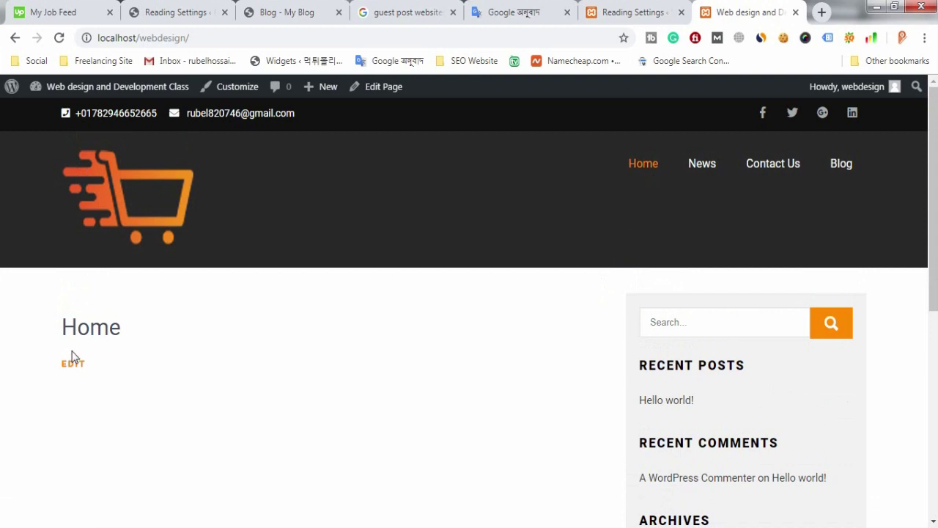
pyautogui.scroll(-4, 648, 203)
pyautogui.scroll(4, 684, 284)
# Step: Open the All Pages list, which labels Home as Front Page and Blog as Posts Page
pyautogui.click(654, 13)
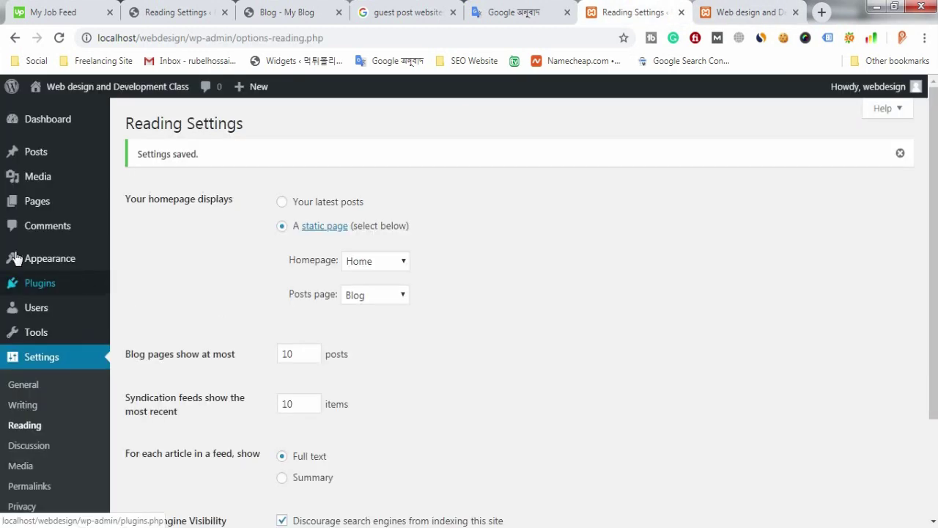
pyautogui.click(42, 211)
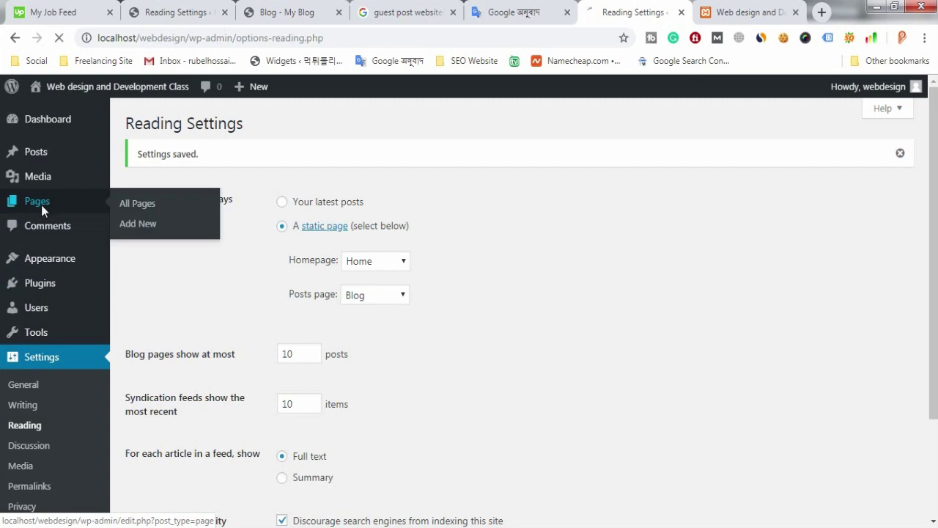
pyautogui.click(722, 11)
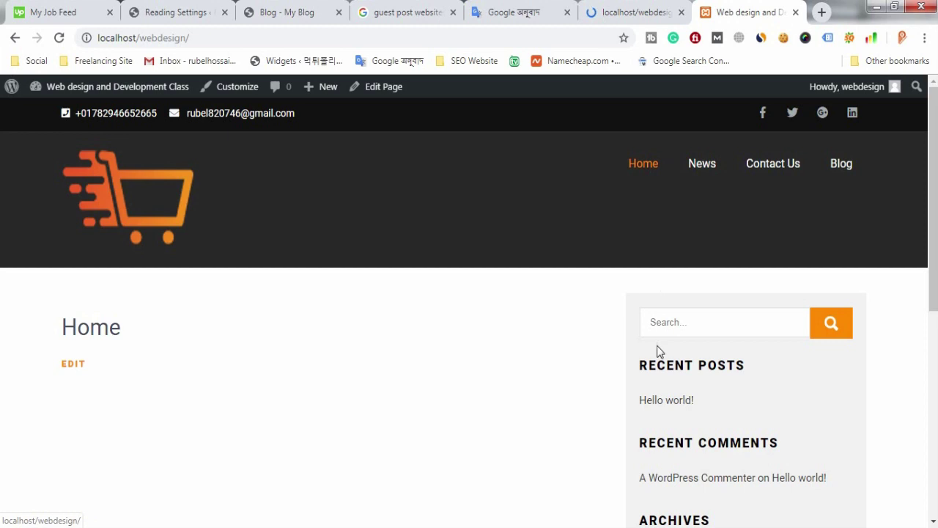
pyautogui.click(635, 9)
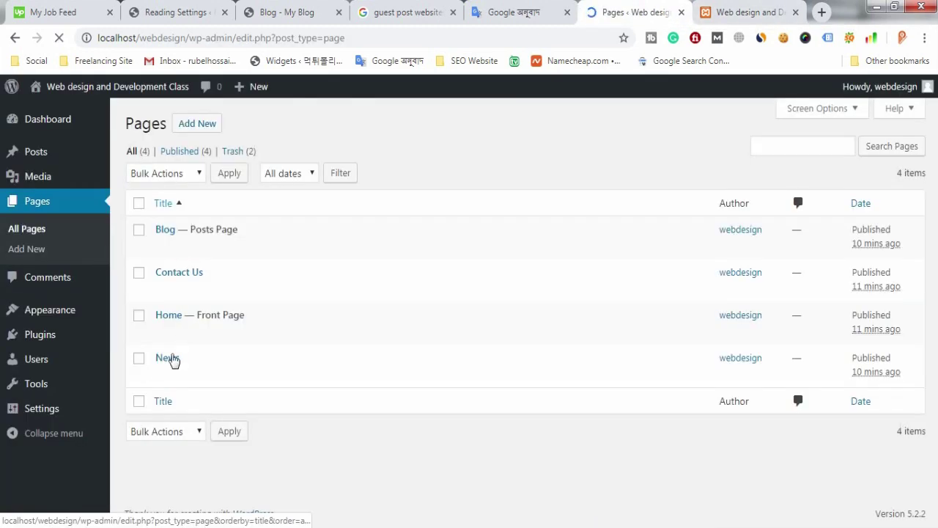
# Step: Open the Home page in the editor and scroll to its Page Attributes
pyautogui.moveTo(177, 334)
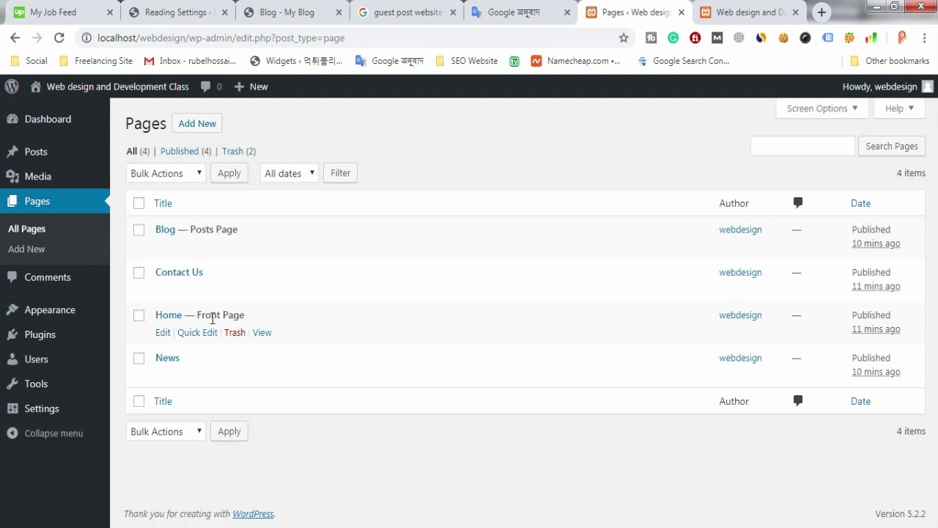
pyautogui.click(164, 336)
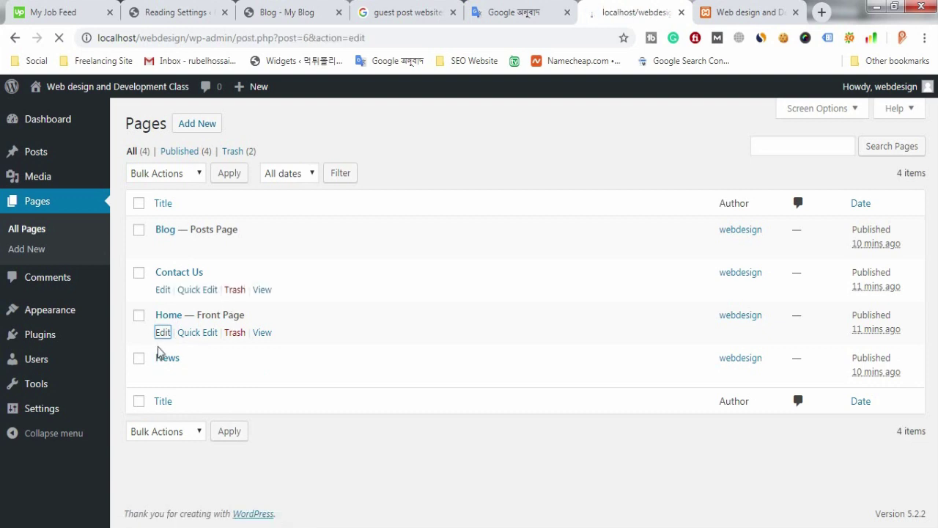
pyautogui.click(747, 12)
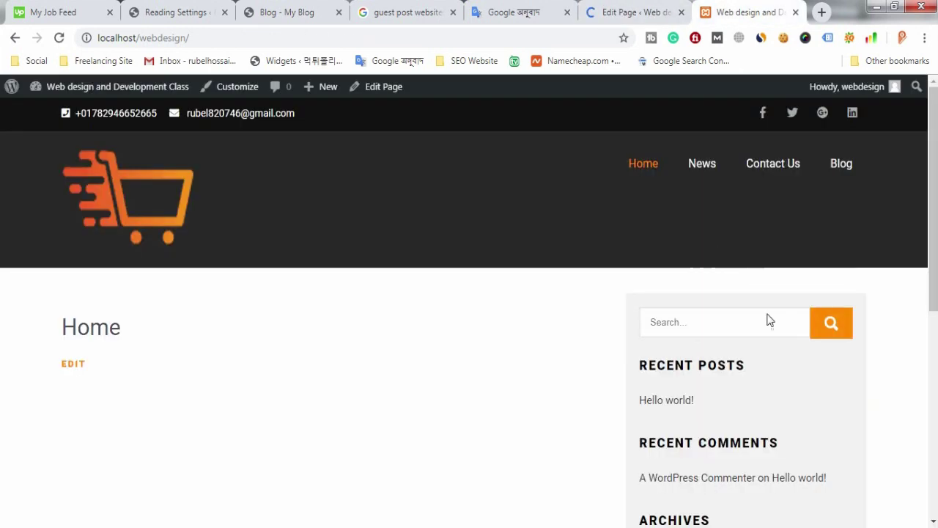
pyautogui.click(647, 7)
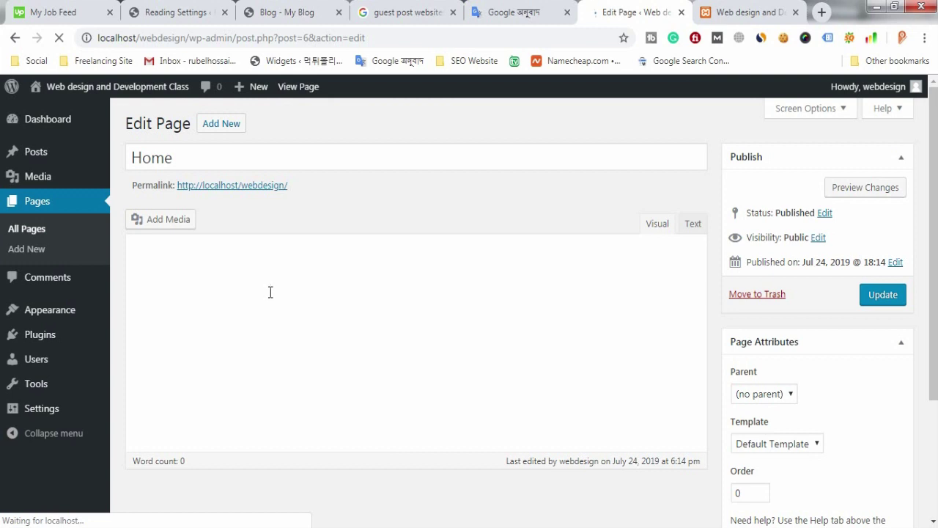
pyautogui.scroll(-2, 272, 305)
pyautogui.scroll(3, 274, 308)
pyautogui.scroll(-2, 807, 334)
pyautogui.scroll(-1, 808, 347)
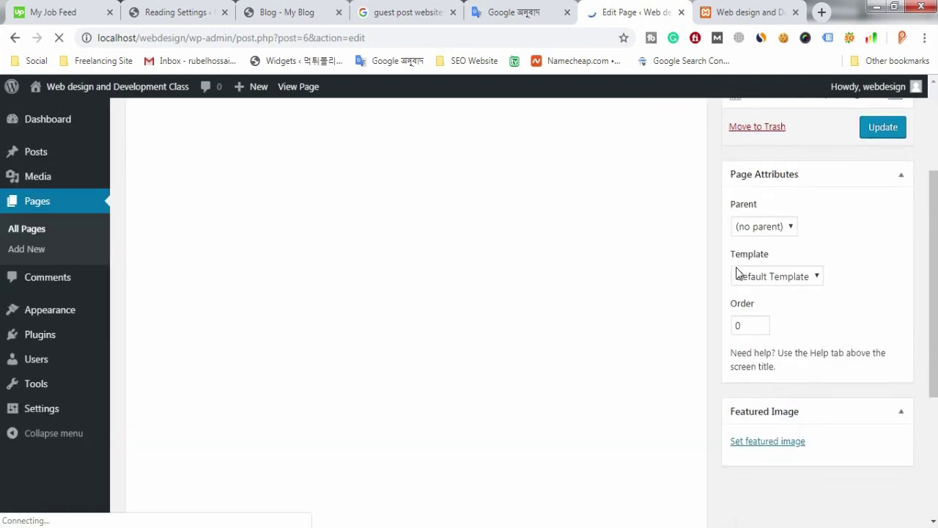
# Step: Set the Home page template to Full Width, update the page, and view the site
pyautogui.click(795, 278)
pyautogui.click(762, 309)
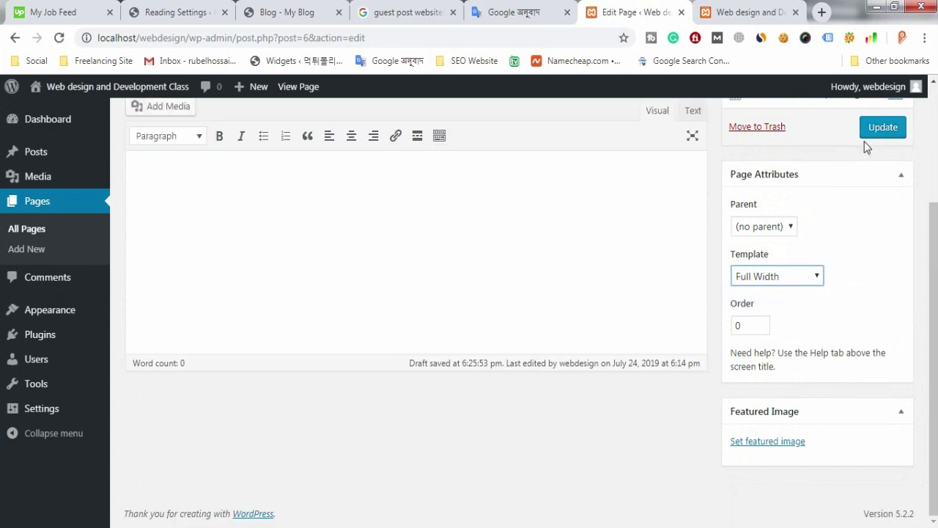
pyautogui.click(786, 278)
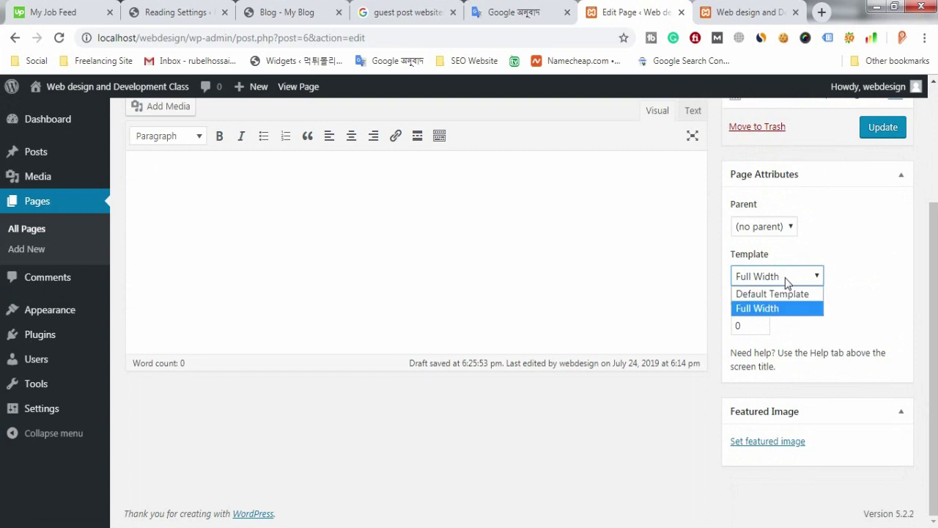
pyautogui.click(749, 308)
pyautogui.click(883, 127)
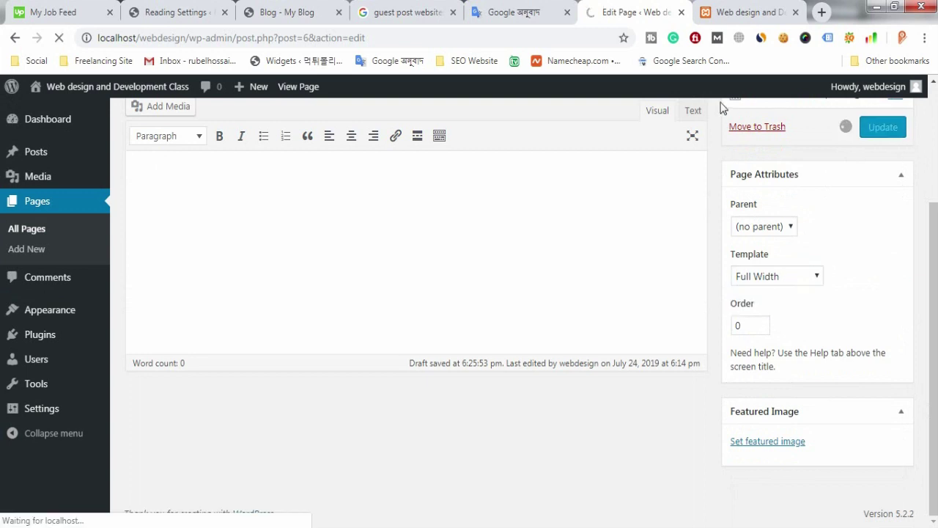
pyautogui.click(733, 12)
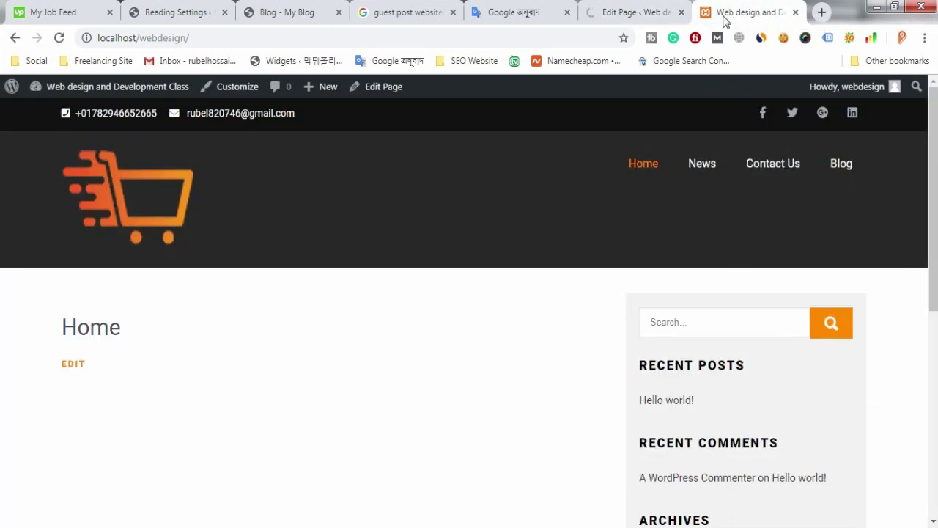
# Step: Reload the live Home page and scroll down to check the full-width layout
pyautogui.click(125, 157)
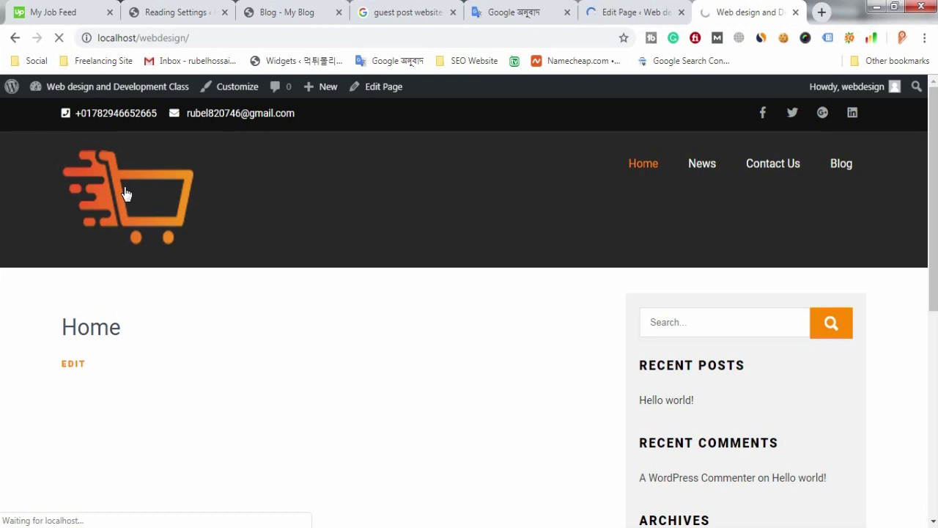
pyautogui.scroll(-1, 704, 438)
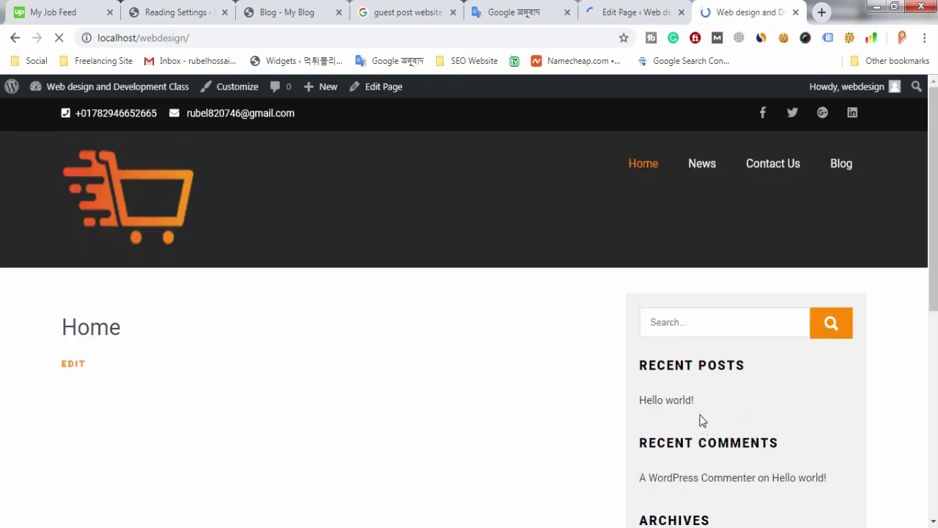
pyautogui.scroll(-1, 701, 419)
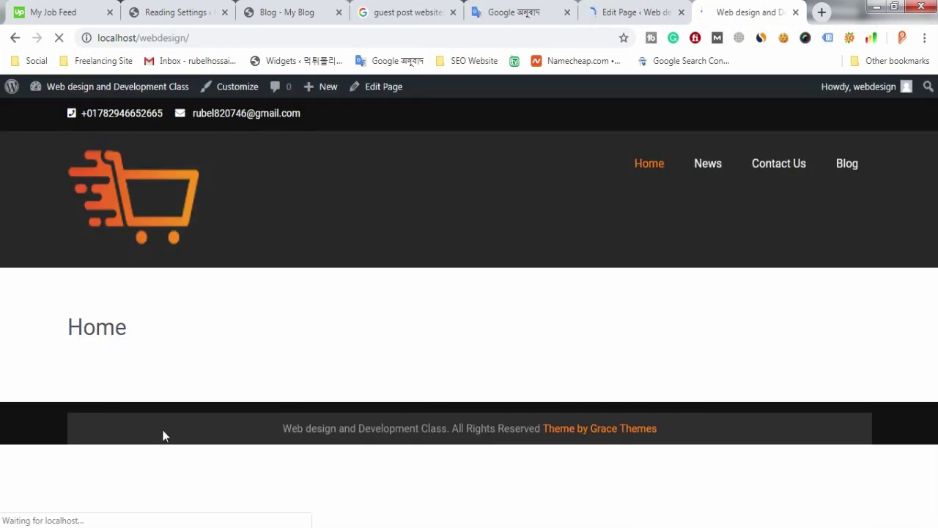